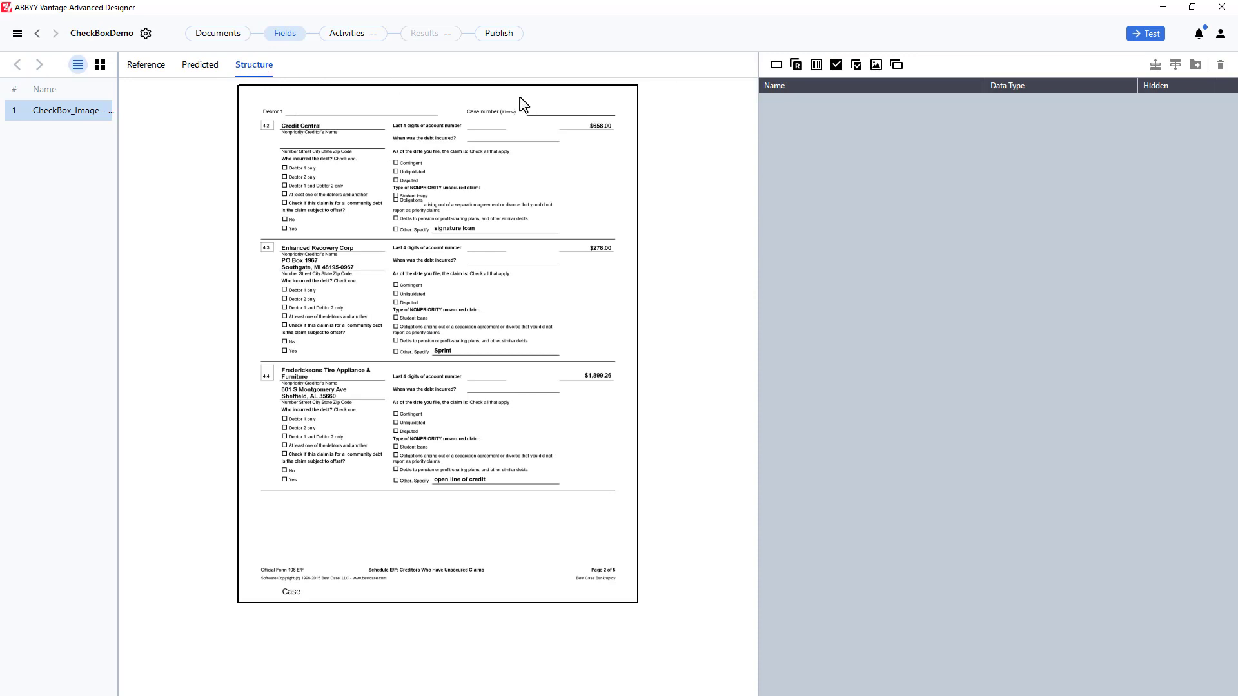
# - Create a checkmark field in the document structure and name it 4p2Checkbox
pyautogui.click(837, 65)
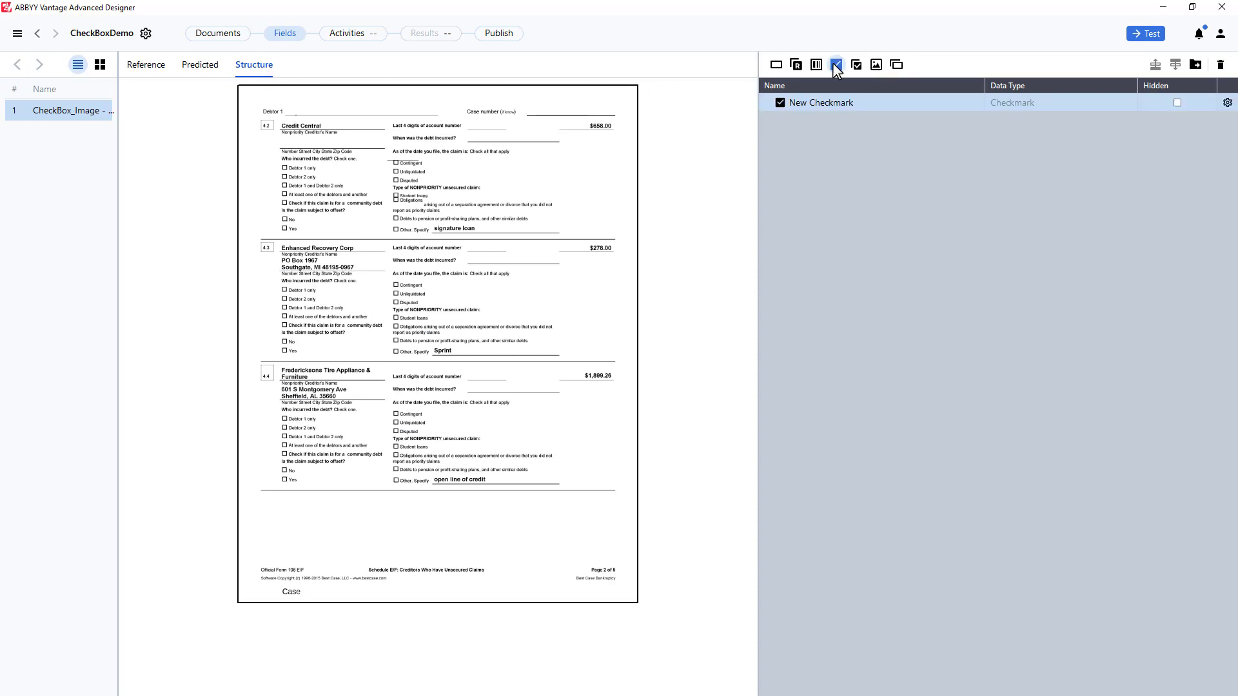
pyautogui.doubleClick(829, 102)
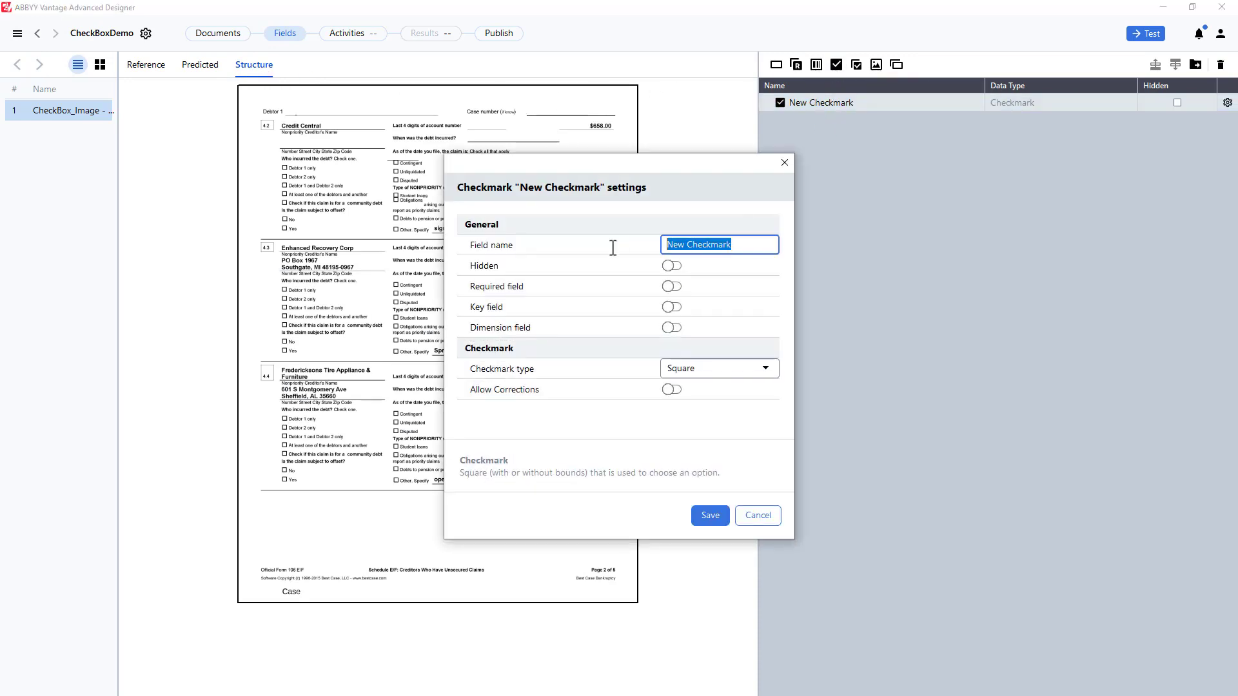
pyautogui.write('4p2Checkbox')
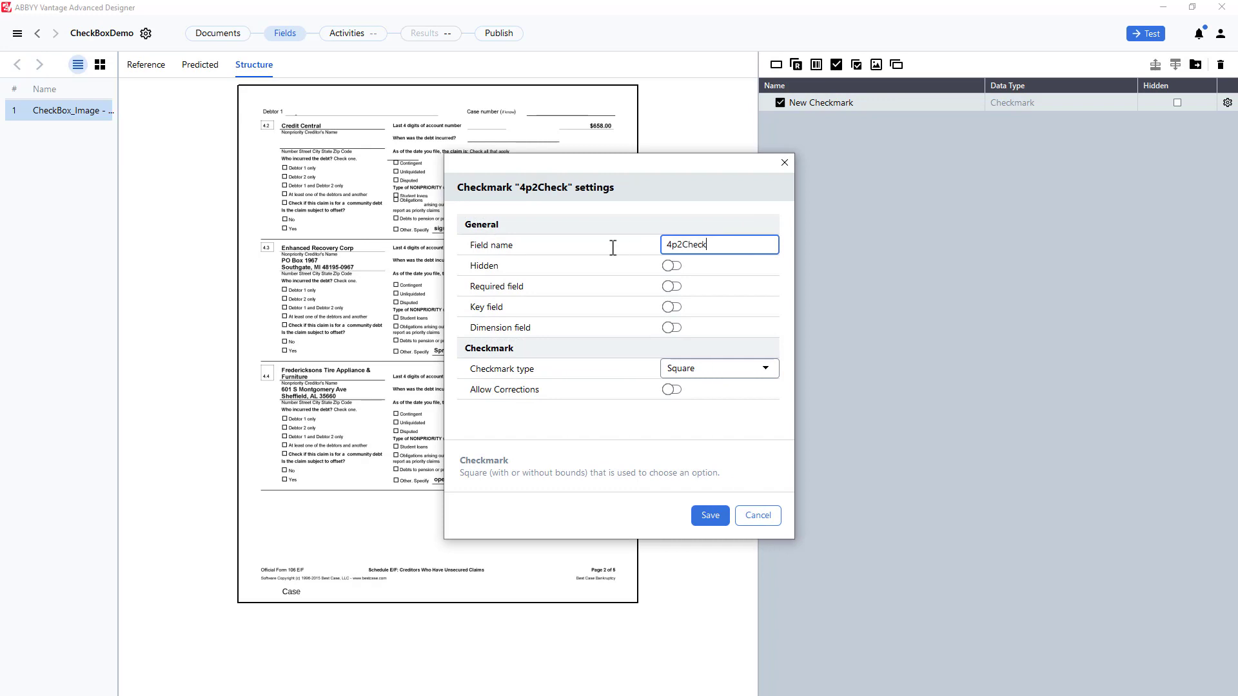
pyautogui.click(710, 515)
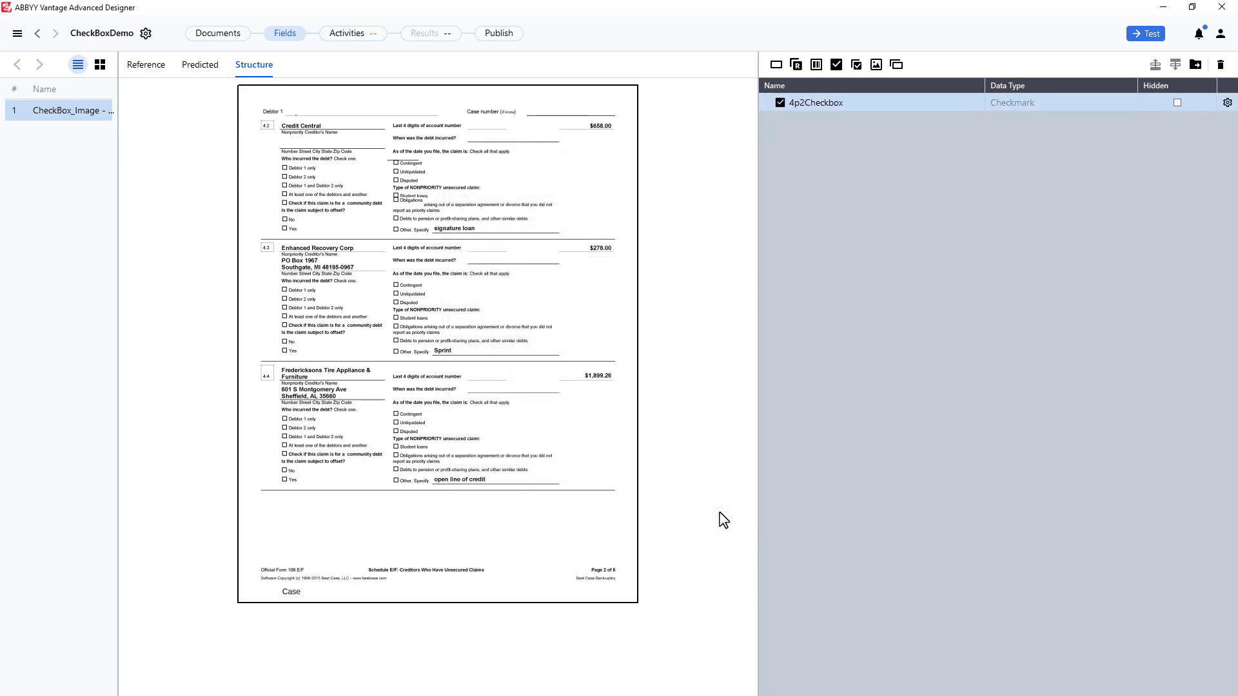
# - Add an Extraction Rules activity between Start and Finish and open it in the activity editor
pyautogui.click(363, 39)
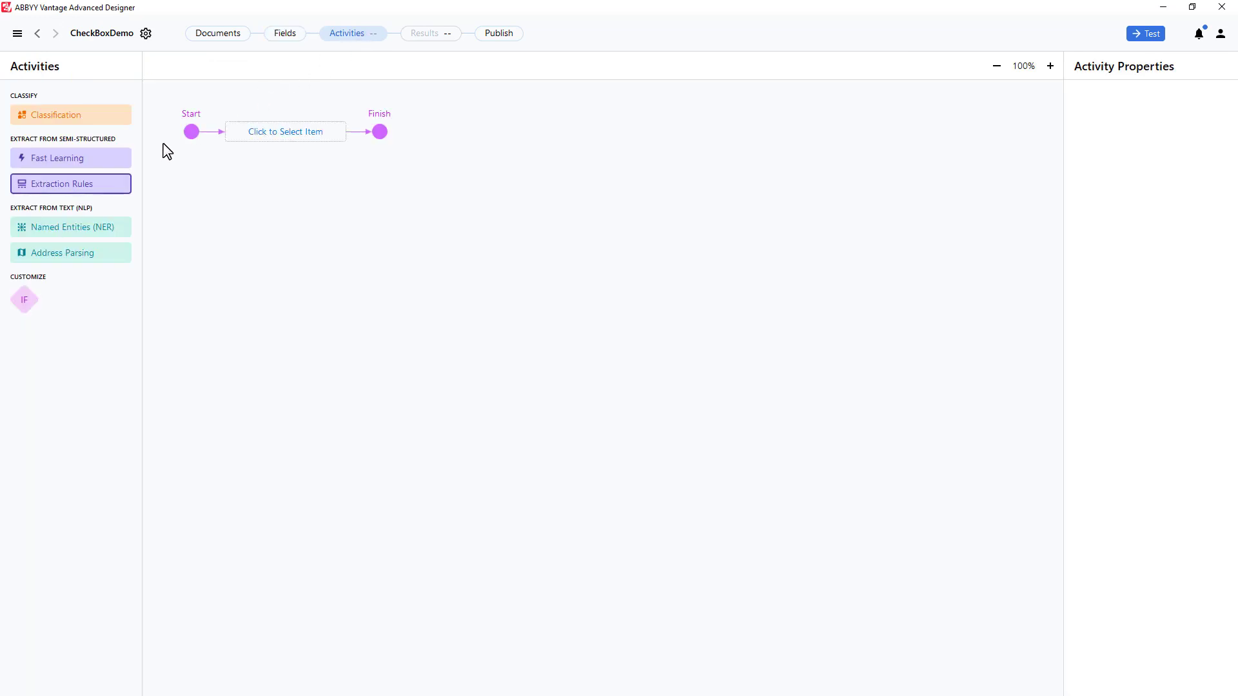
pyautogui.click(92, 186)
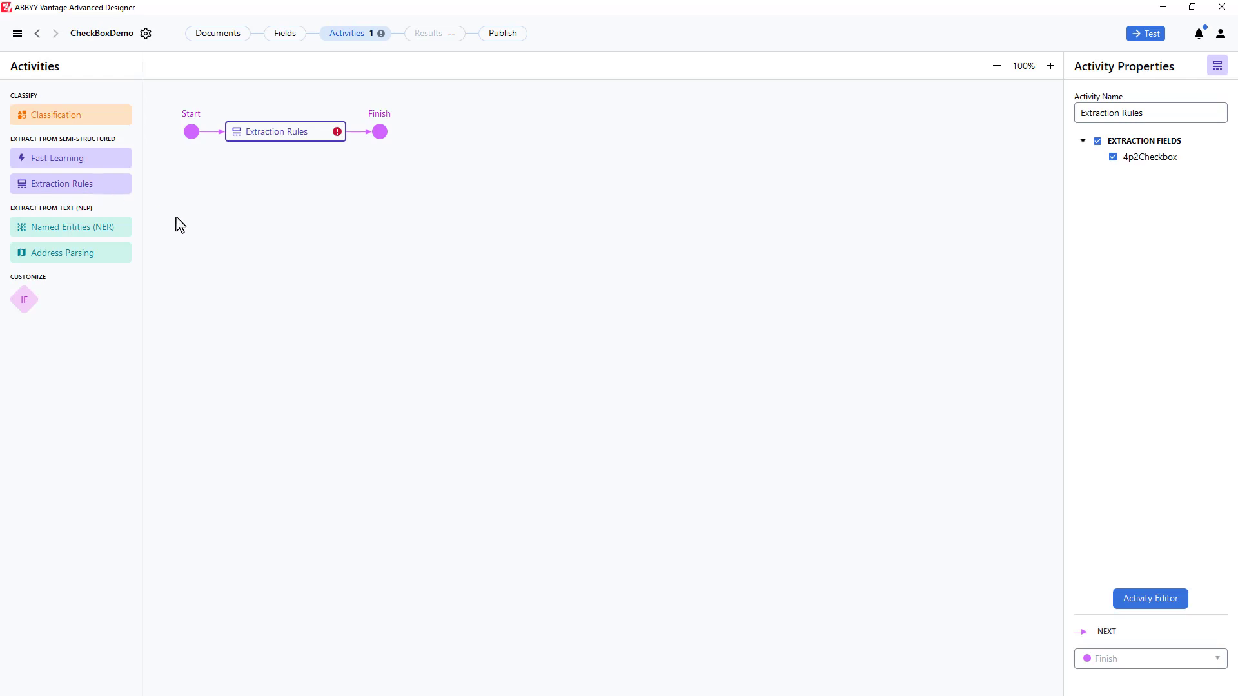
pyautogui.click(1147, 598)
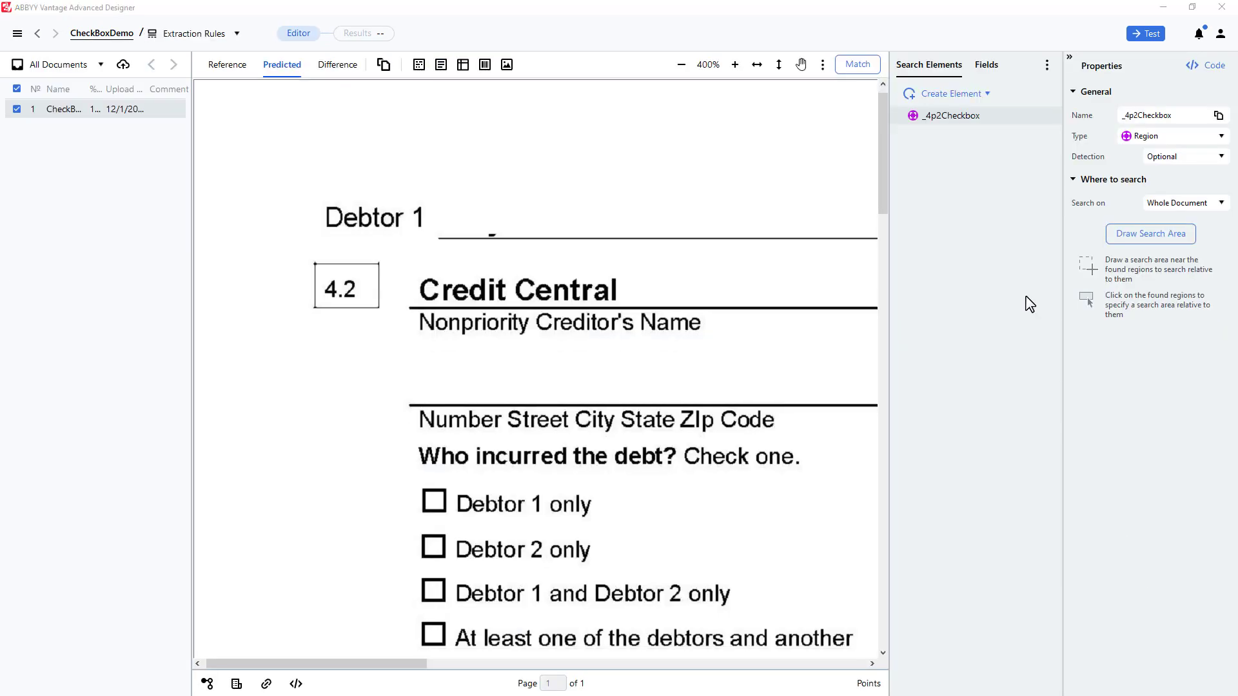
# - Disable the _4p2Checkbox search element and the 4p2Checkbox field
pyautogui.rightClick(956, 116)
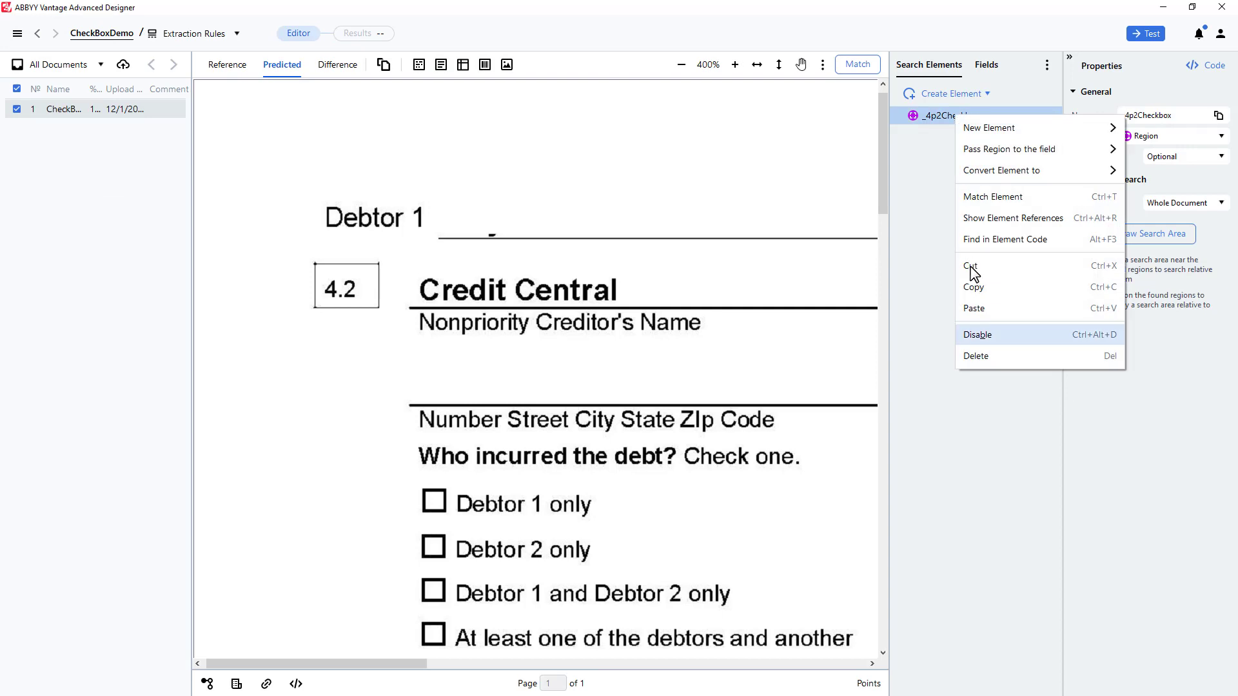
pyautogui.click(978, 336)
pyautogui.click(989, 66)
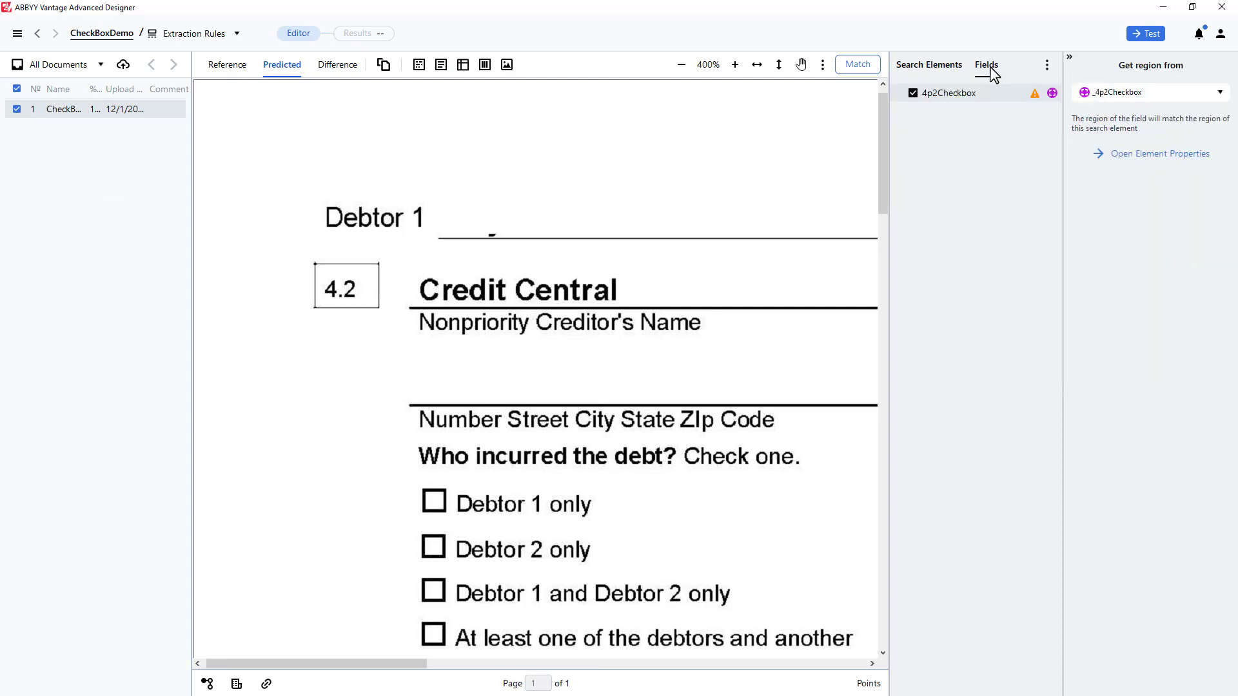
pyautogui.rightClick(961, 96)
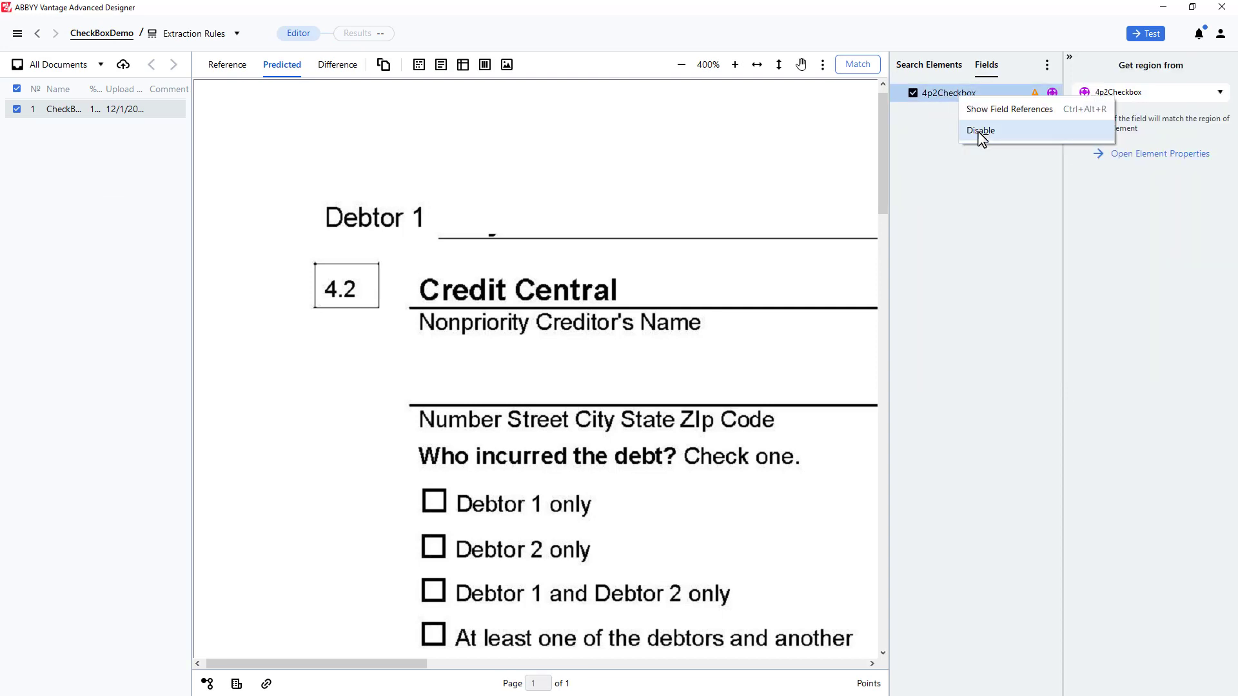
pyautogui.click(977, 131)
# - Create a Static Text search element and name it kwCreditCentral
pyautogui.click(945, 73)
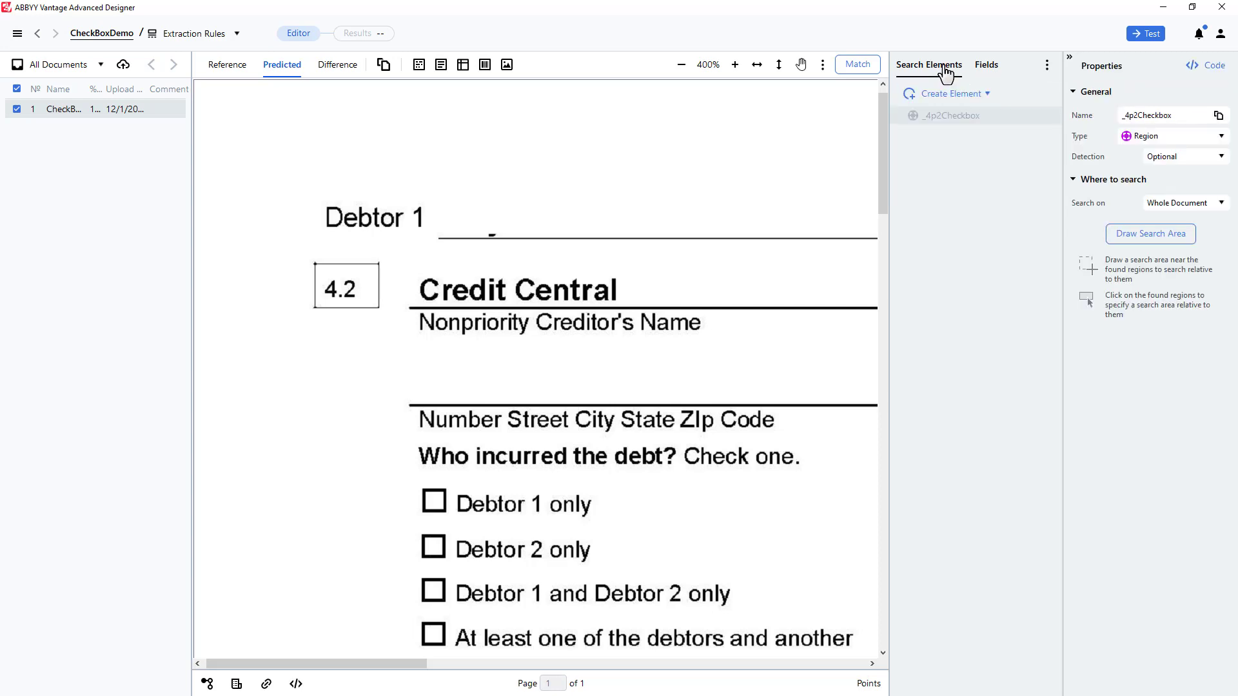
pyautogui.click(988, 96)
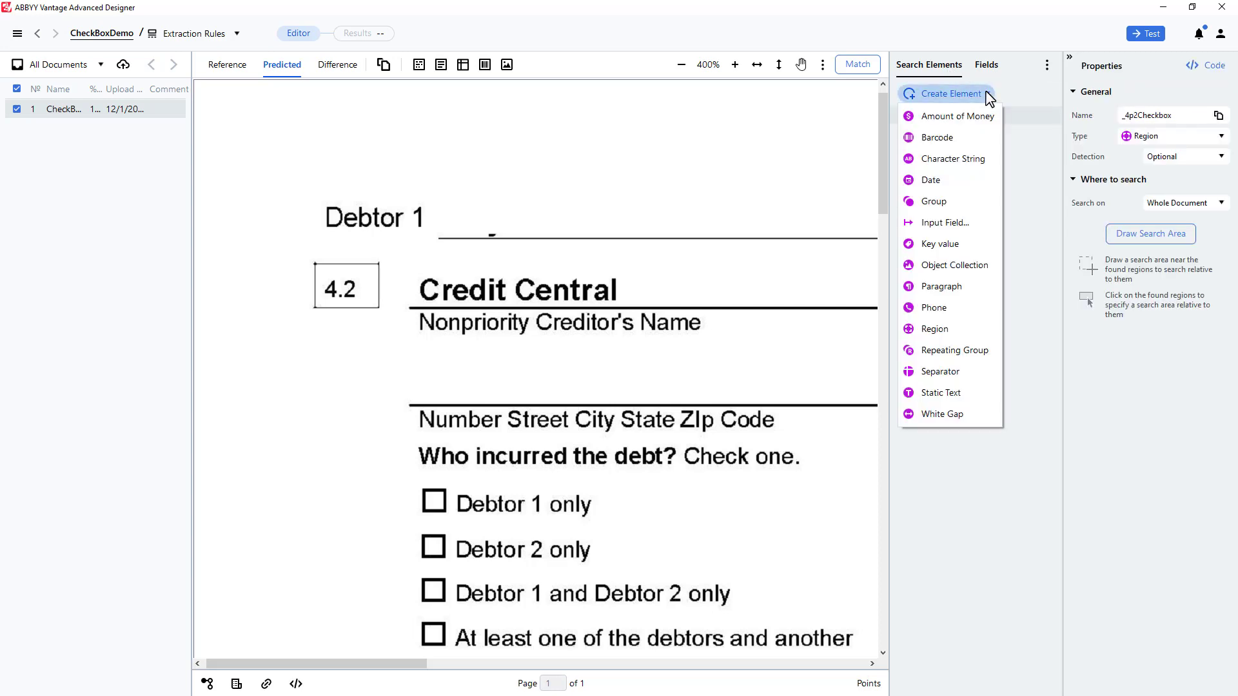
pyautogui.click(952, 394)
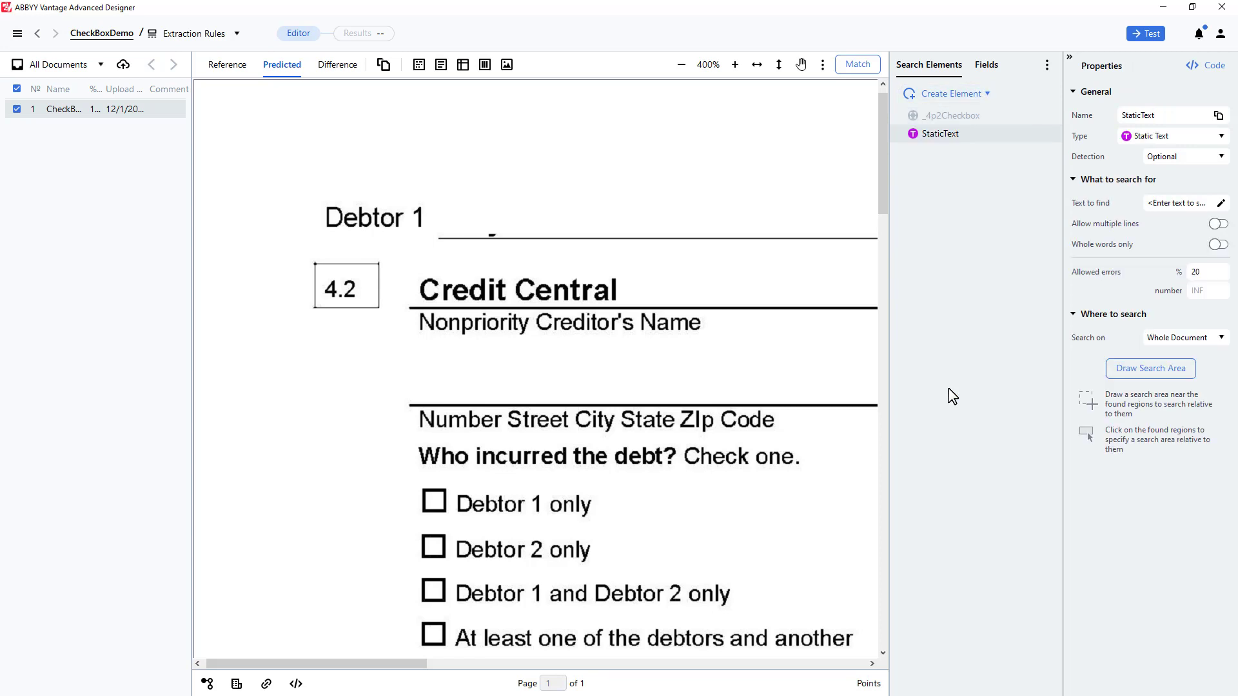
pyautogui.click(1147, 115)
pyautogui.write('kwCreditCentral')
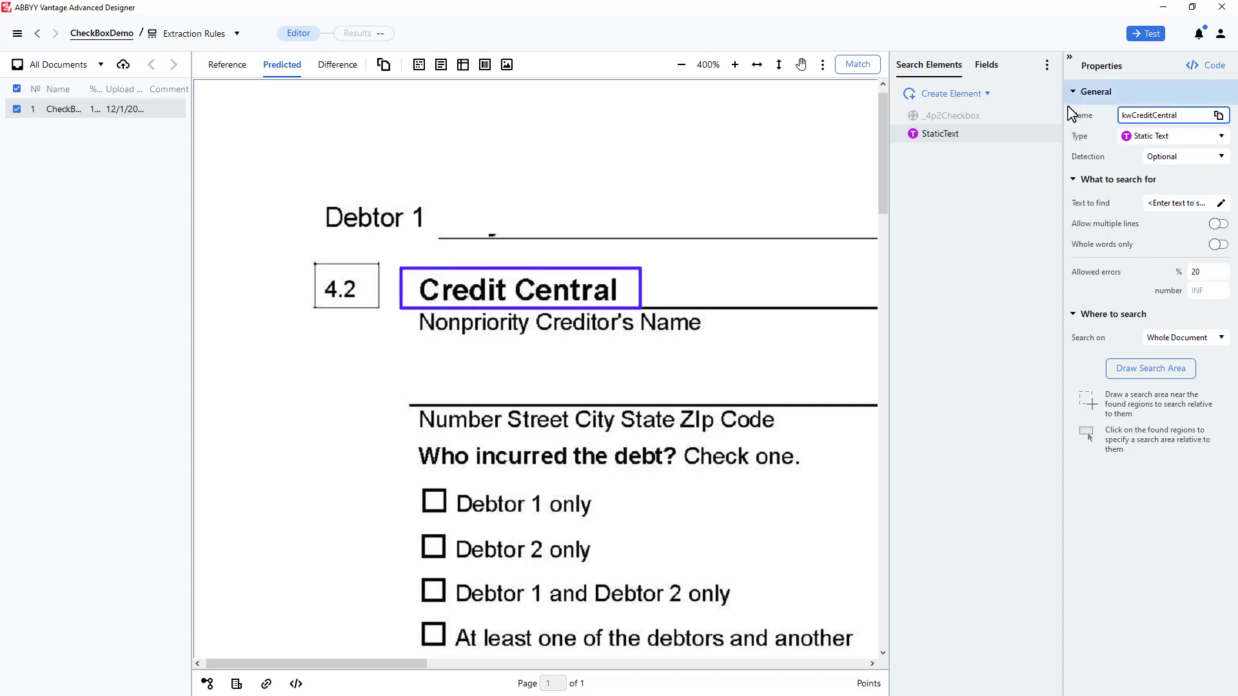
# - Set the kwCreditCentral element's text to find to CreditCentral and match it against the document
pyautogui.moveTo(1179, 115); pyautogui.dragTo(1137, 114)
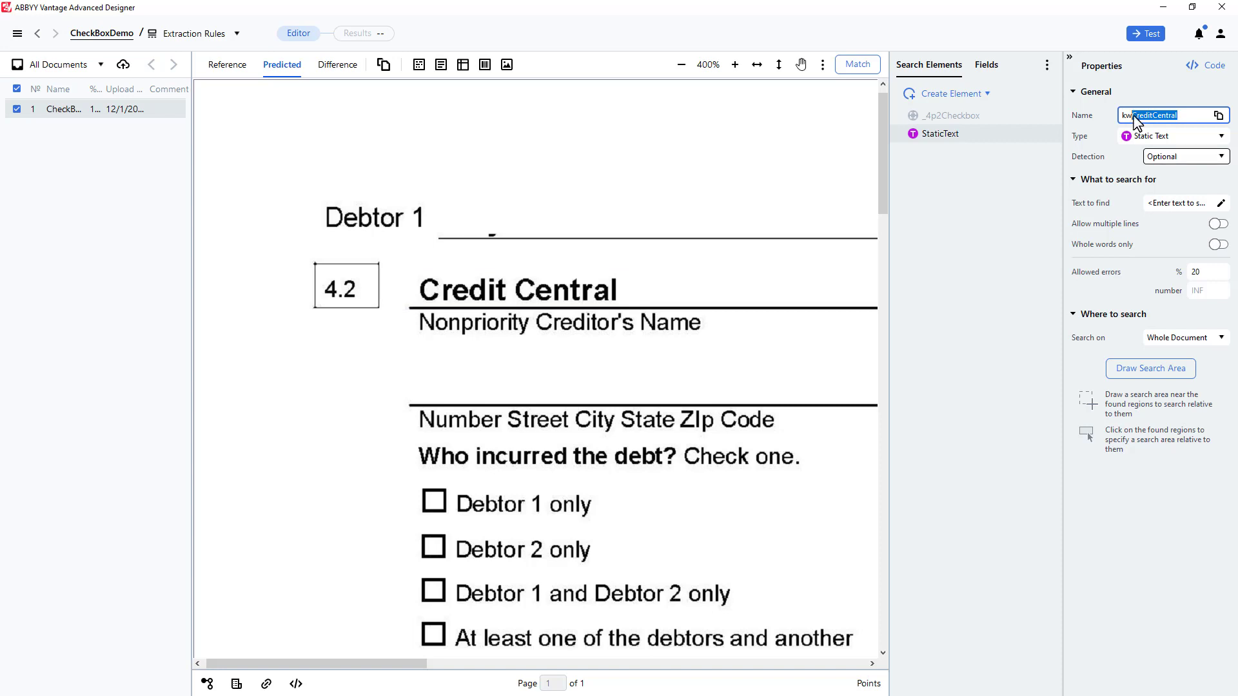
pyautogui.click(1177, 202)
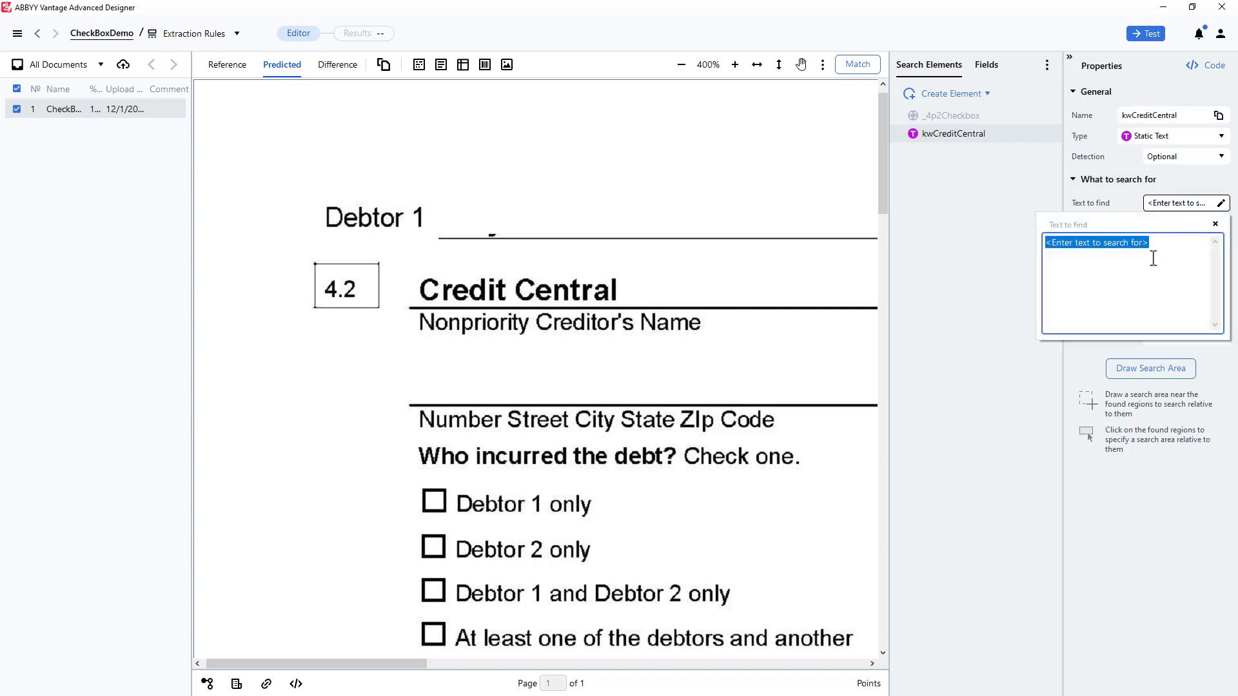
pyautogui.write('CreditCentral')
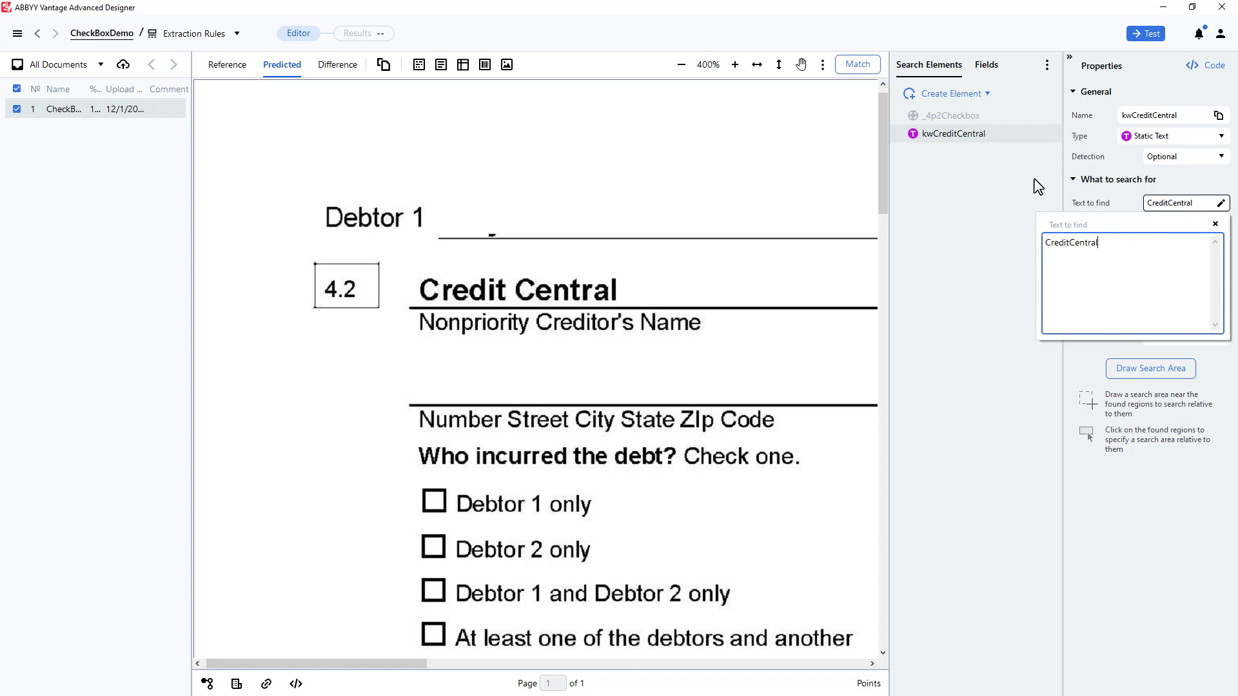
pyautogui.click(868, 67)
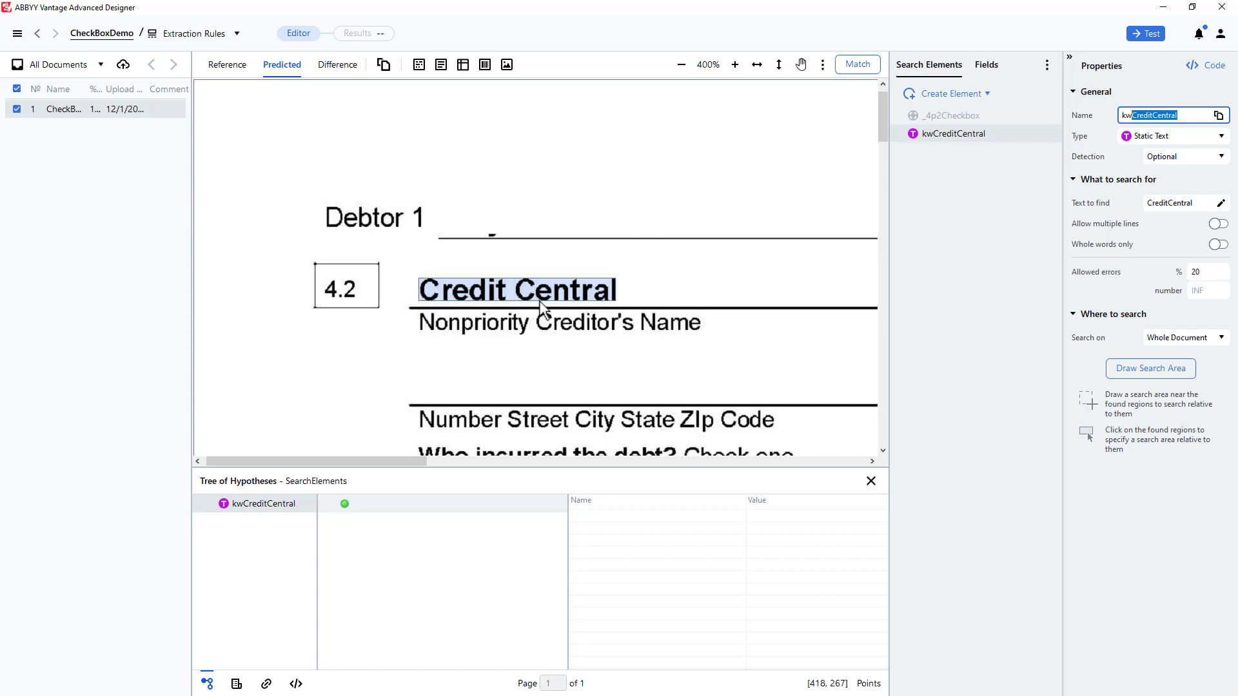
# - Duplicate the kwCreditCentral search element and rename the copy kwDebtor1Only
pyautogui.rightClick(939, 135)
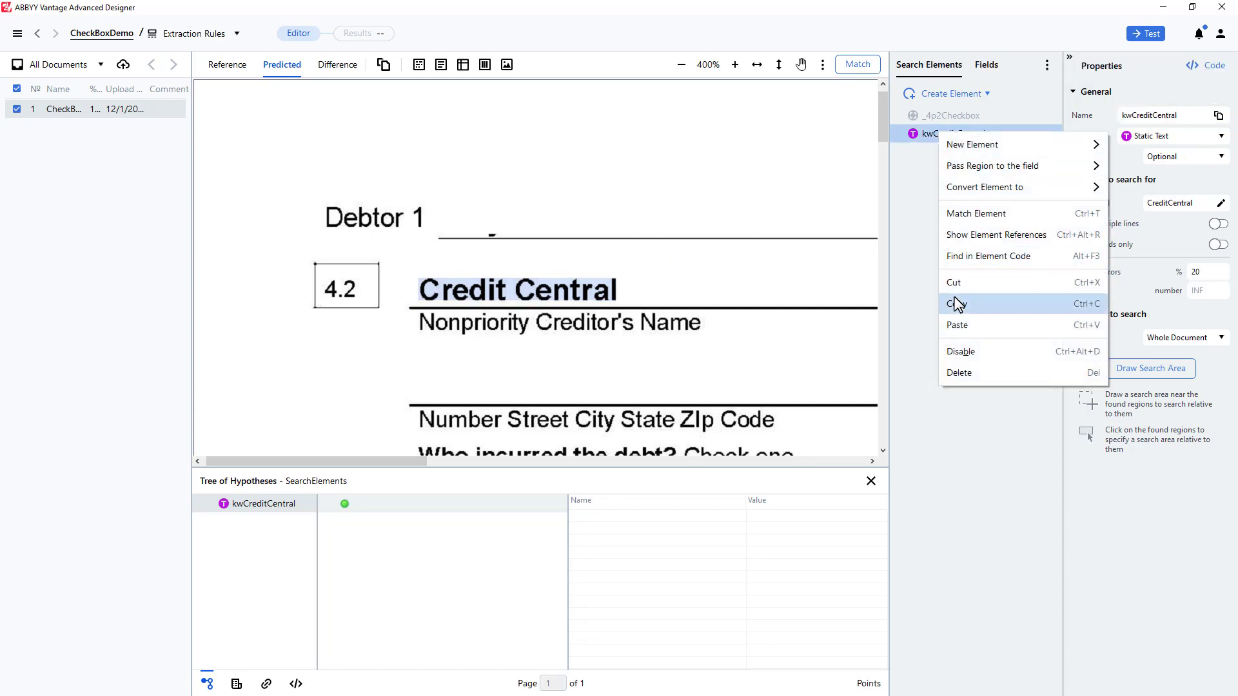
pyautogui.click(958, 303)
pyautogui.rightClick(939, 141)
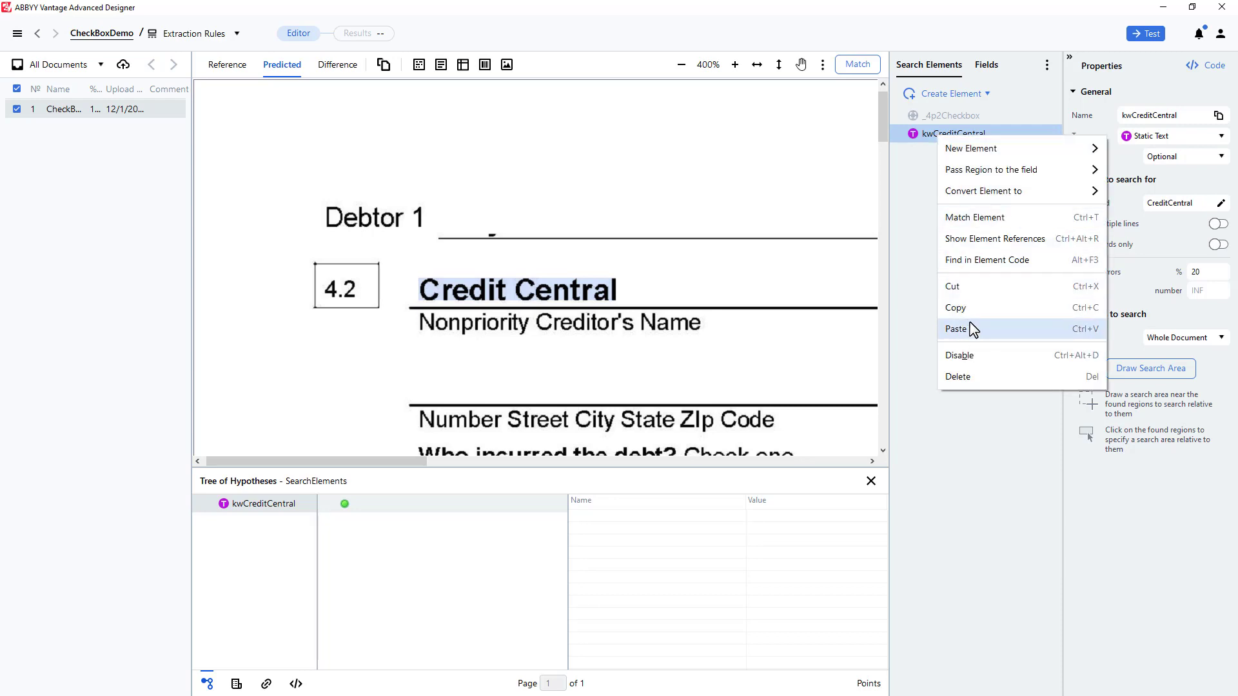
pyautogui.click(971, 330)
pyautogui.click(964, 155)
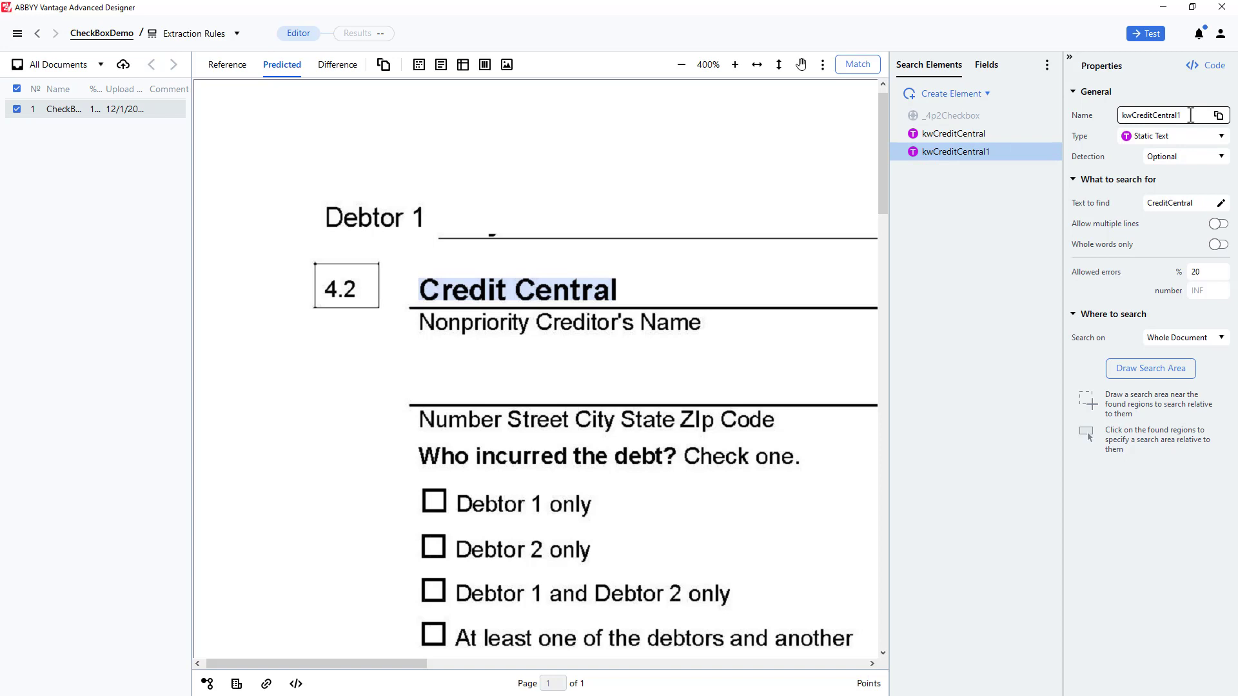
pyautogui.moveTo(1134, 118); pyautogui.dragTo(1227, 120)
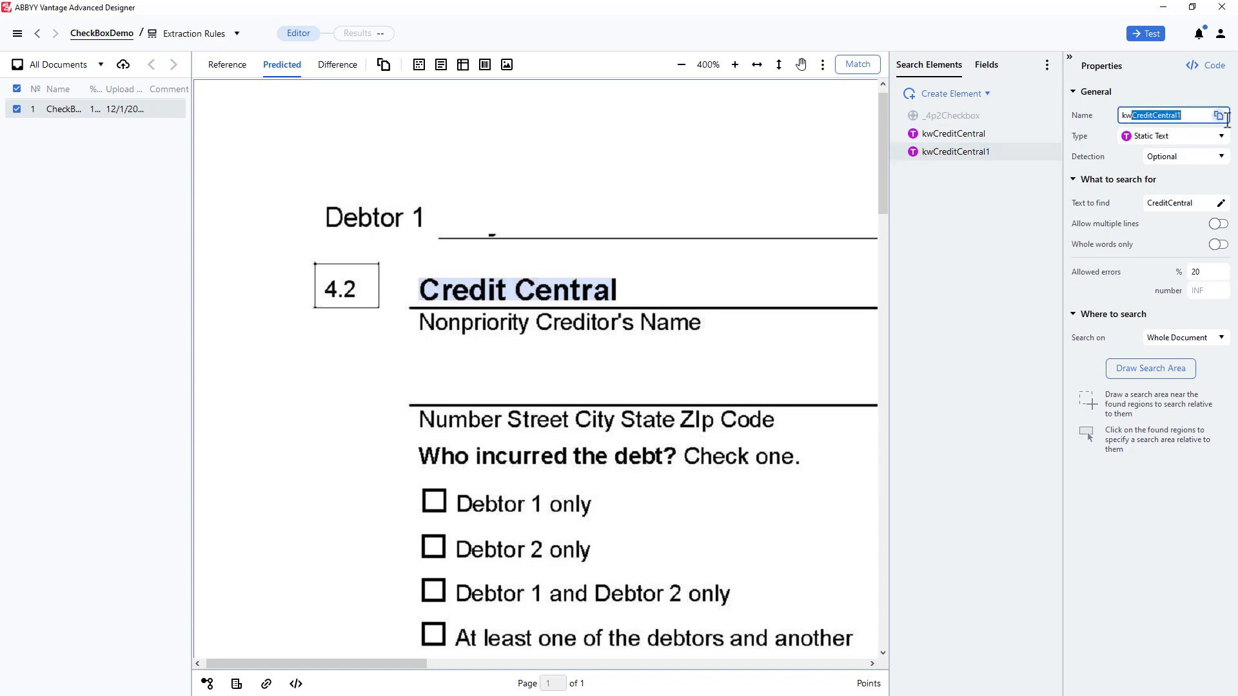
pyautogui.write('Debtor1Only')
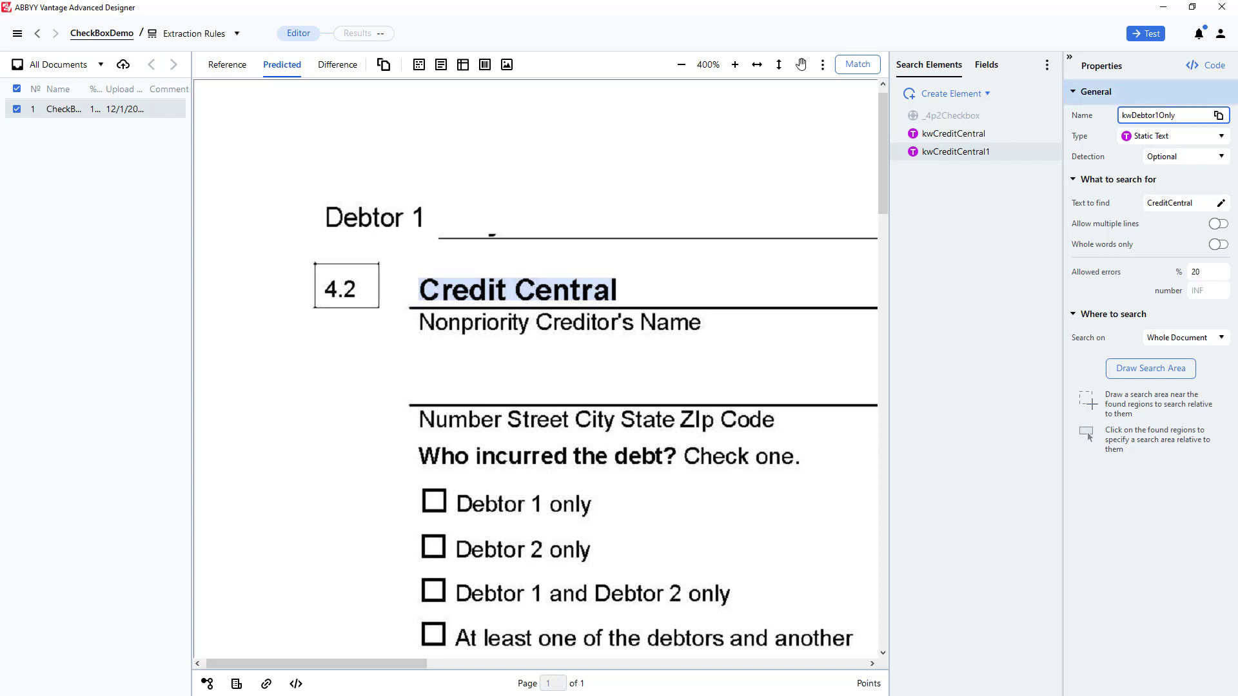
# - Replace the kwDebtor1Only element's text to find with Debtor1Only, copied from its name
pyautogui.moveTo(1177, 117); pyautogui.dragTo(1136, 123)
pyautogui.hotkey('ctrl', 'c')
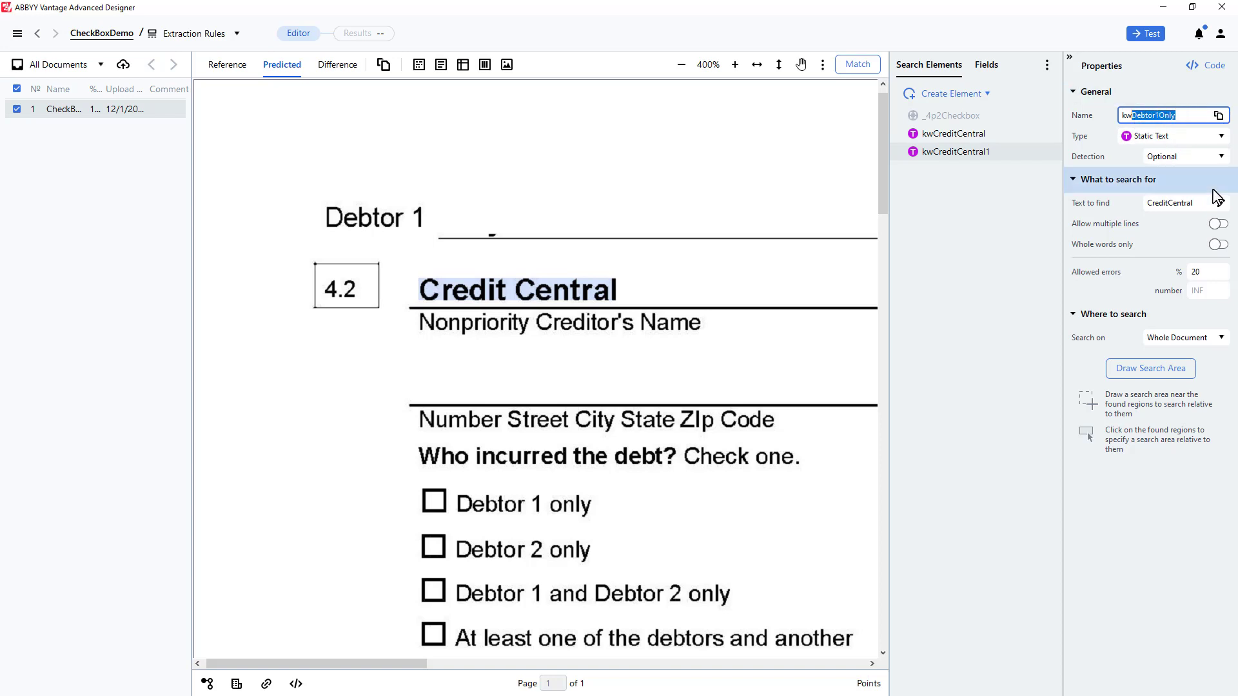
pyautogui.click(1190, 203)
pyautogui.hotkey('ctrl', 'a')
pyautogui.hotkey('ctrl', 'v')
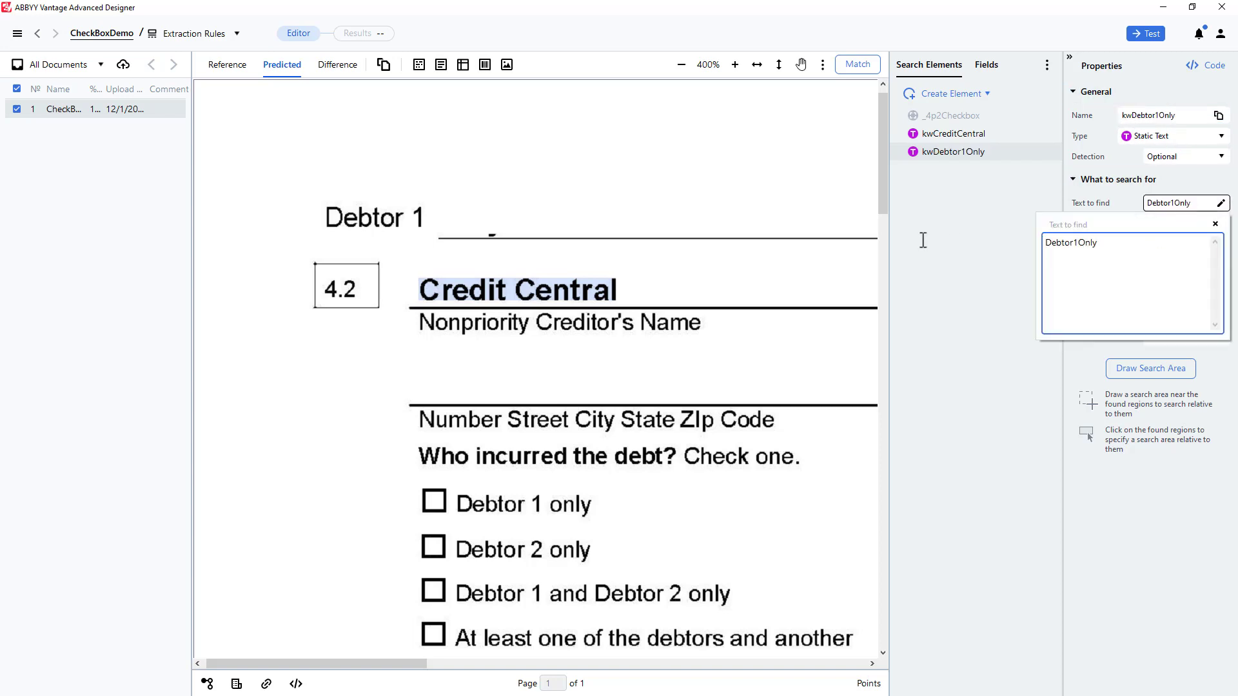
# - Define the kwDebtor1Only search location as nearest to the kwCreditCentral region on the document
pyautogui.click(1145, 372)
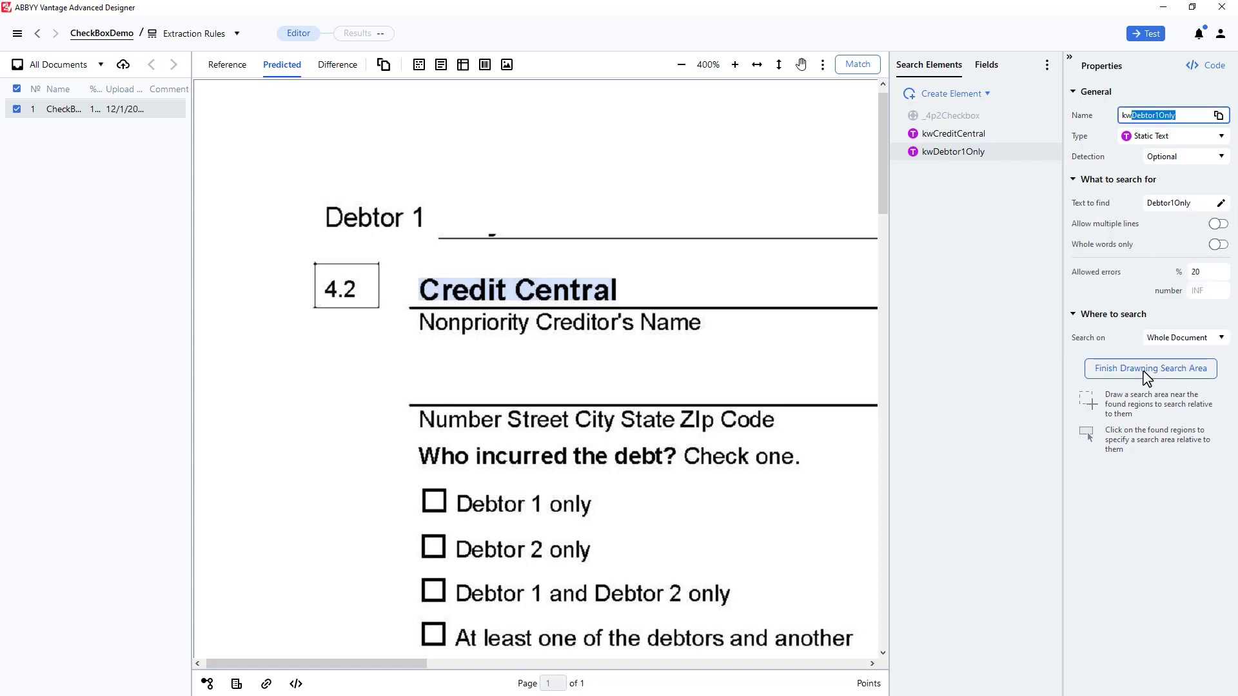
pyautogui.click(526, 288)
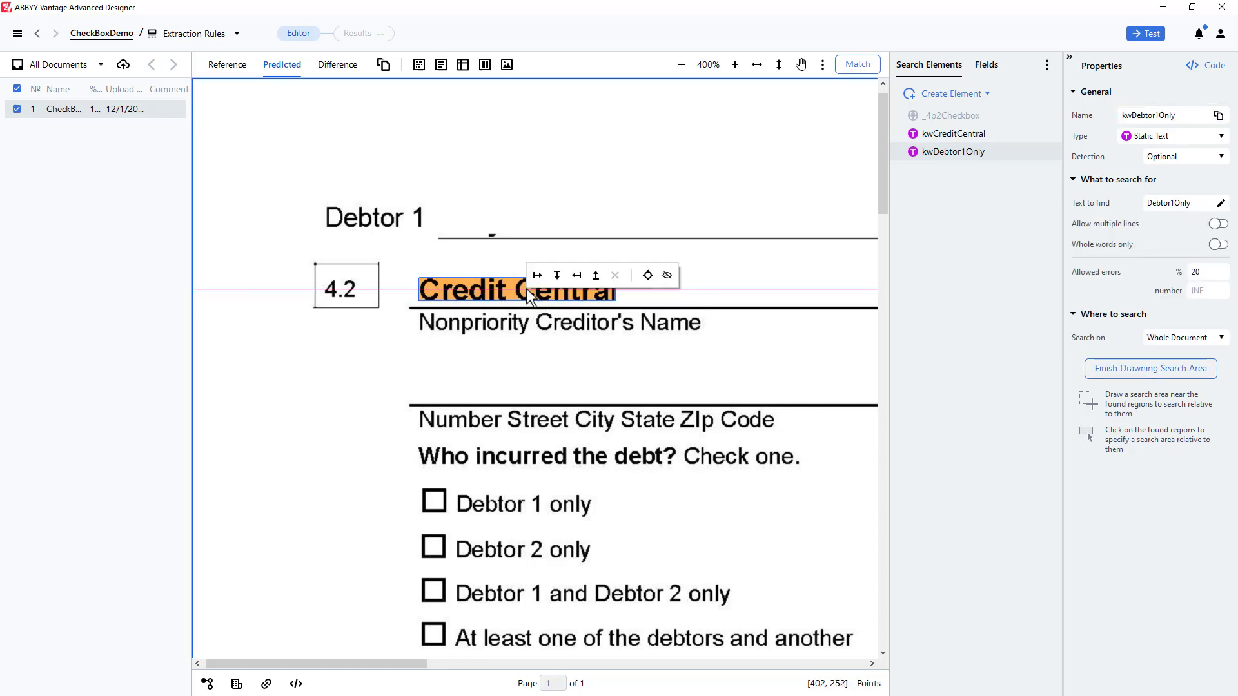
pyautogui.click(648, 276)
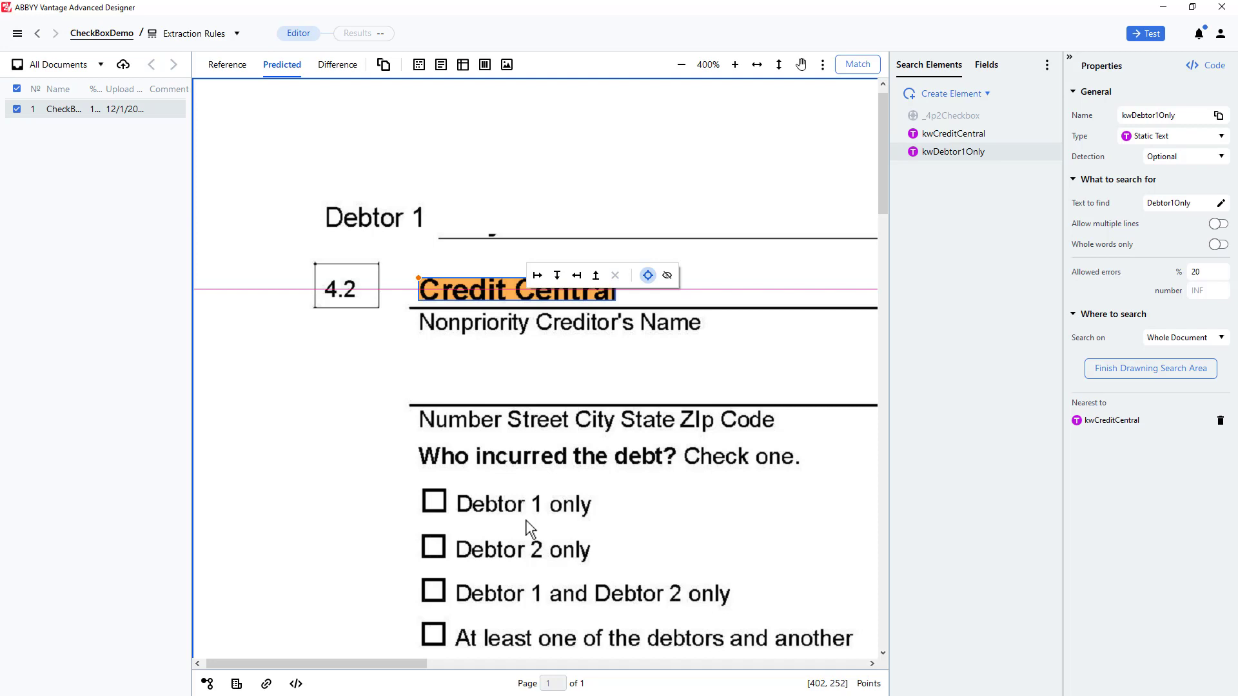
# - Match the search elements and inspect where the kwCreditCentral and kwDebtor1Only hypotheses fall on the page
pyautogui.click(858, 67)
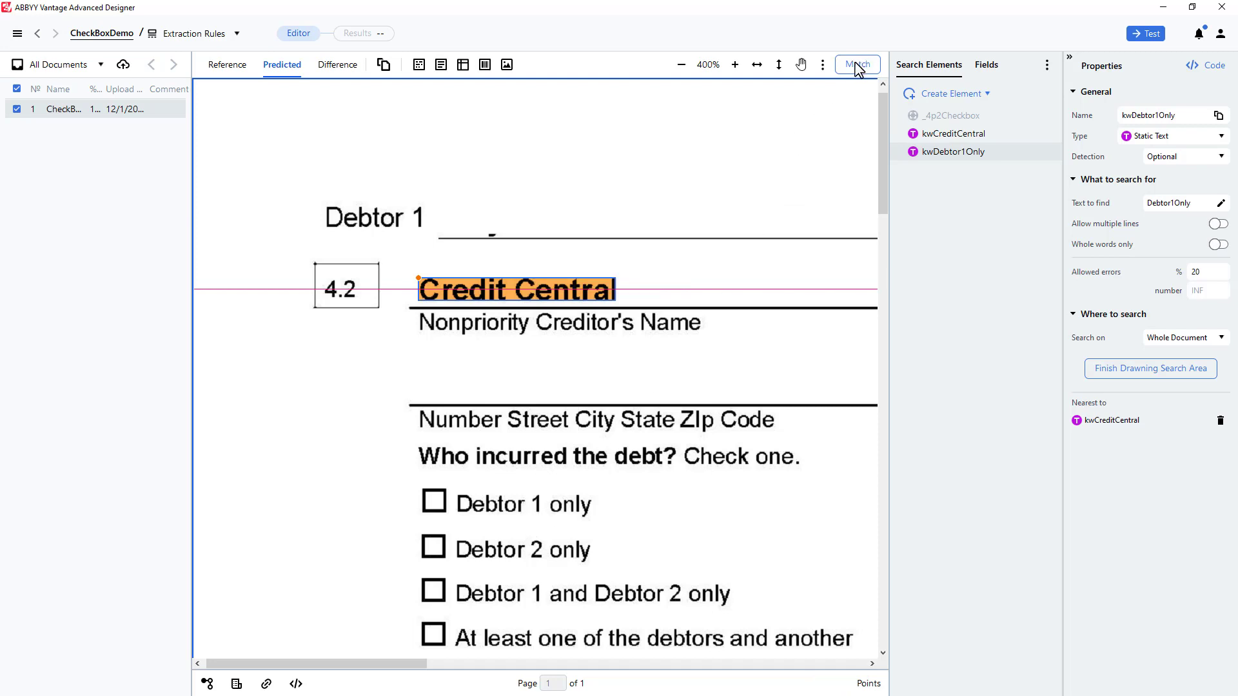
pyautogui.click(858, 66)
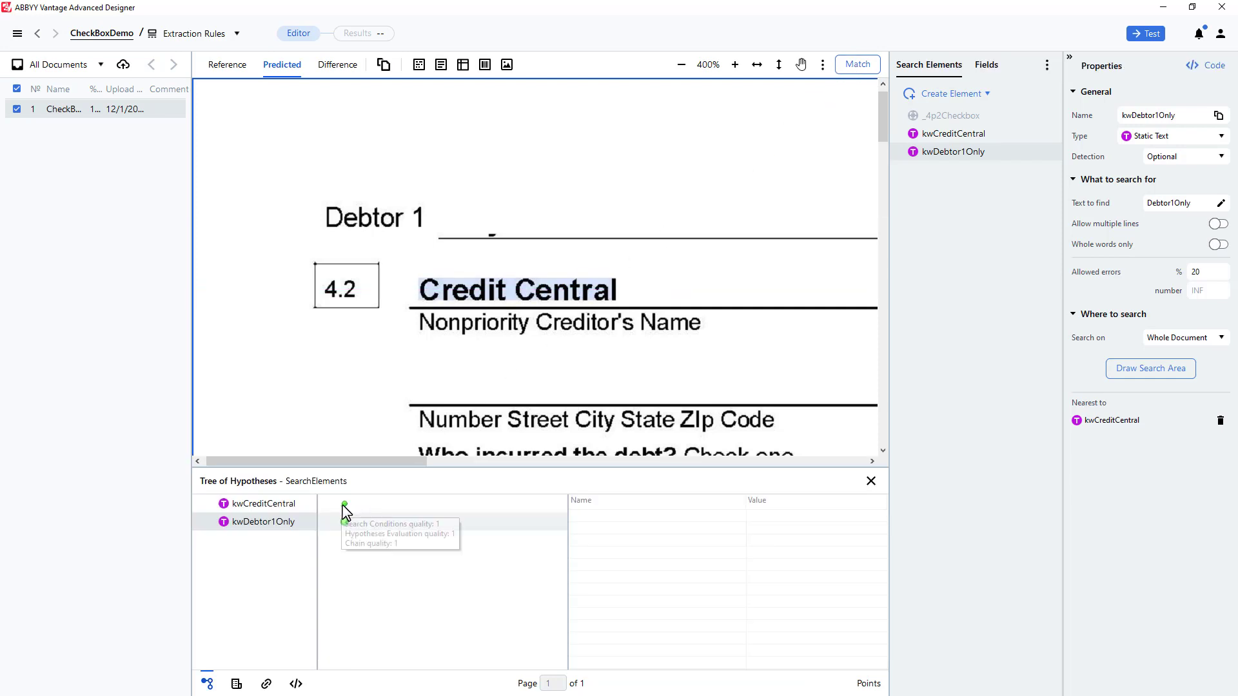
pyautogui.click(344, 507)
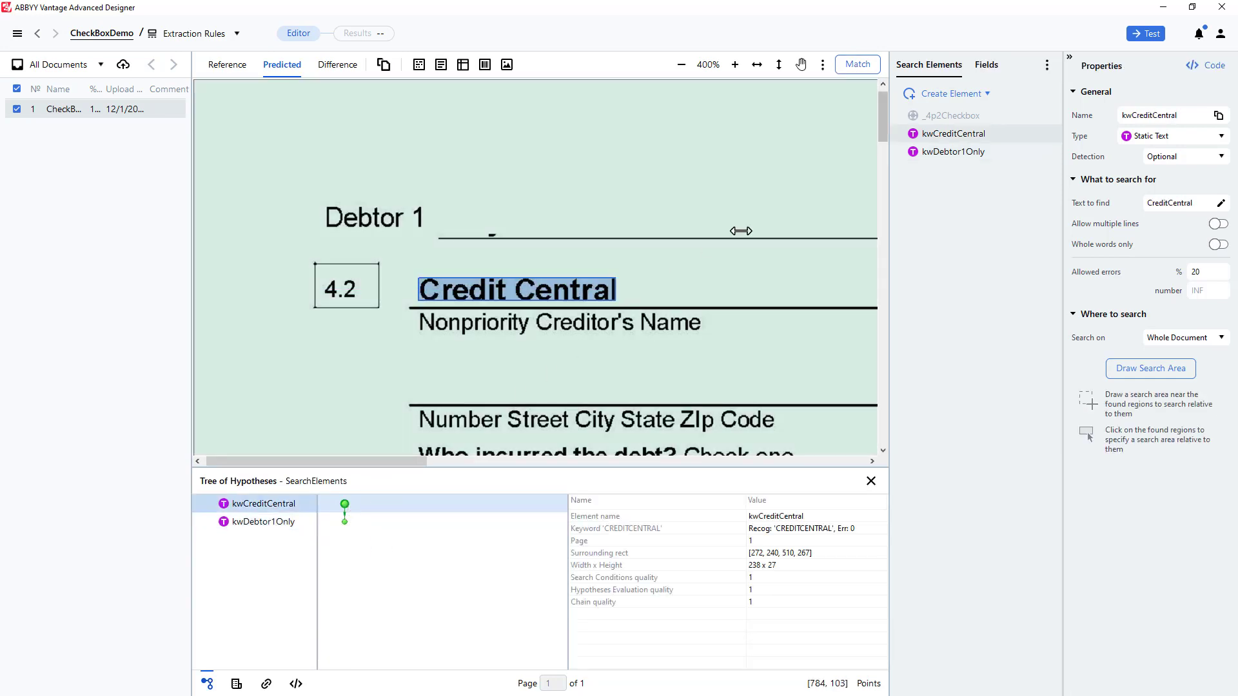
pyautogui.moveTo(886, 131); pyautogui.dragTo(889, 160)
pyautogui.click(344, 523)
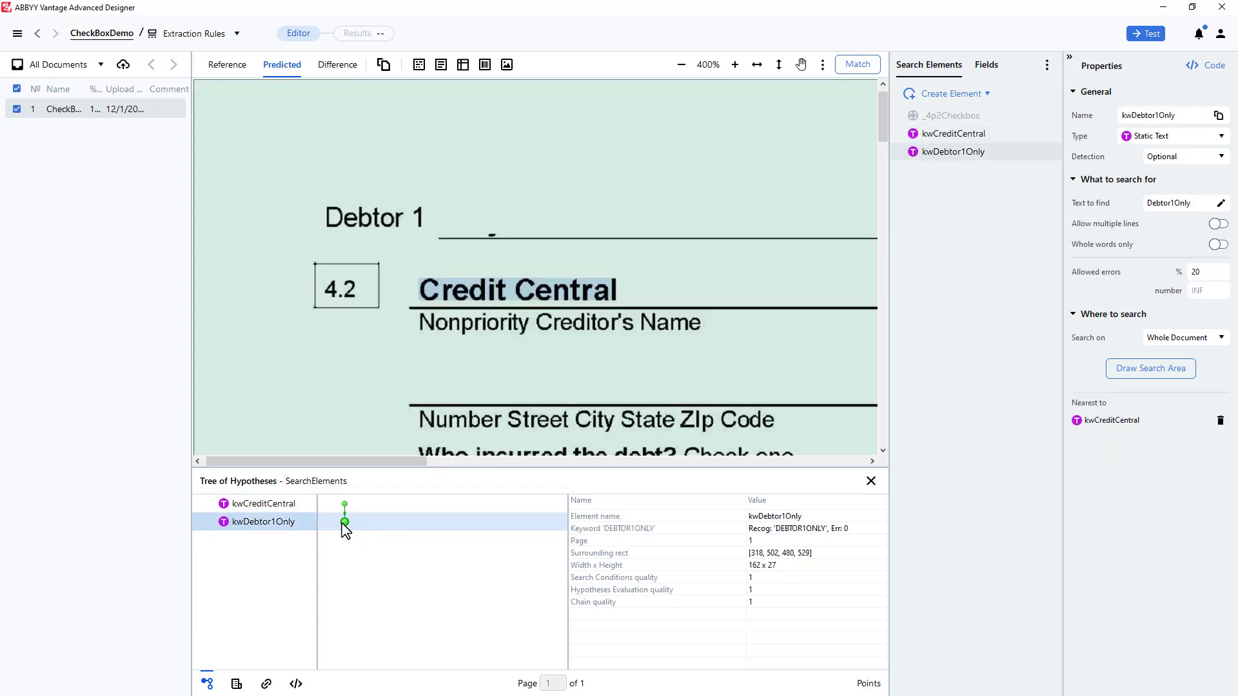
pyautogui.click(882, 434)
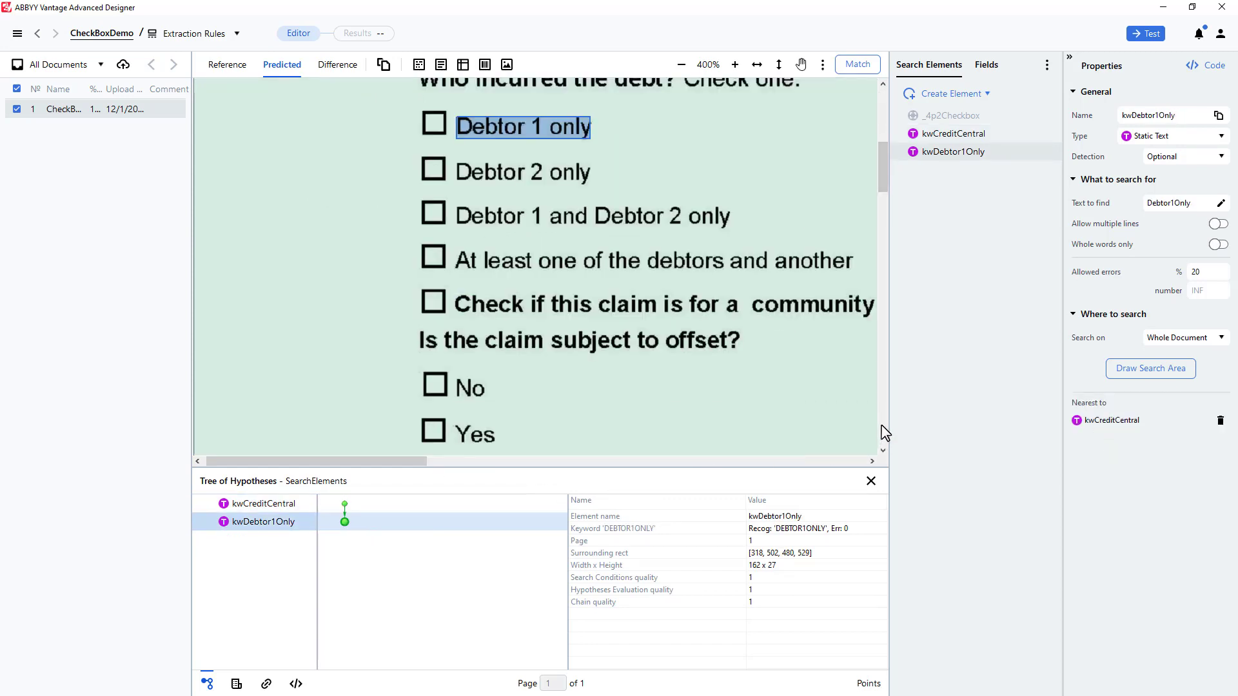
# - Enable the _4p2Checkbox region search element again
pyautogui.rightClick(961, 118)
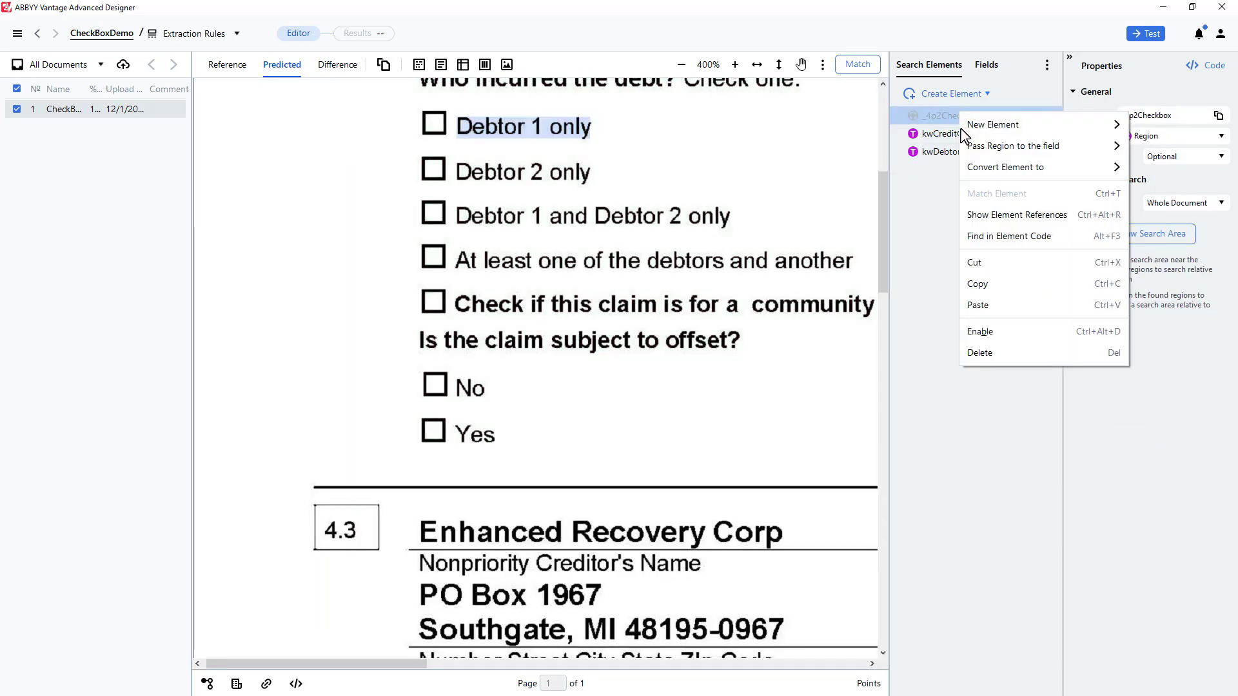
pyautogui.click(980, 331)
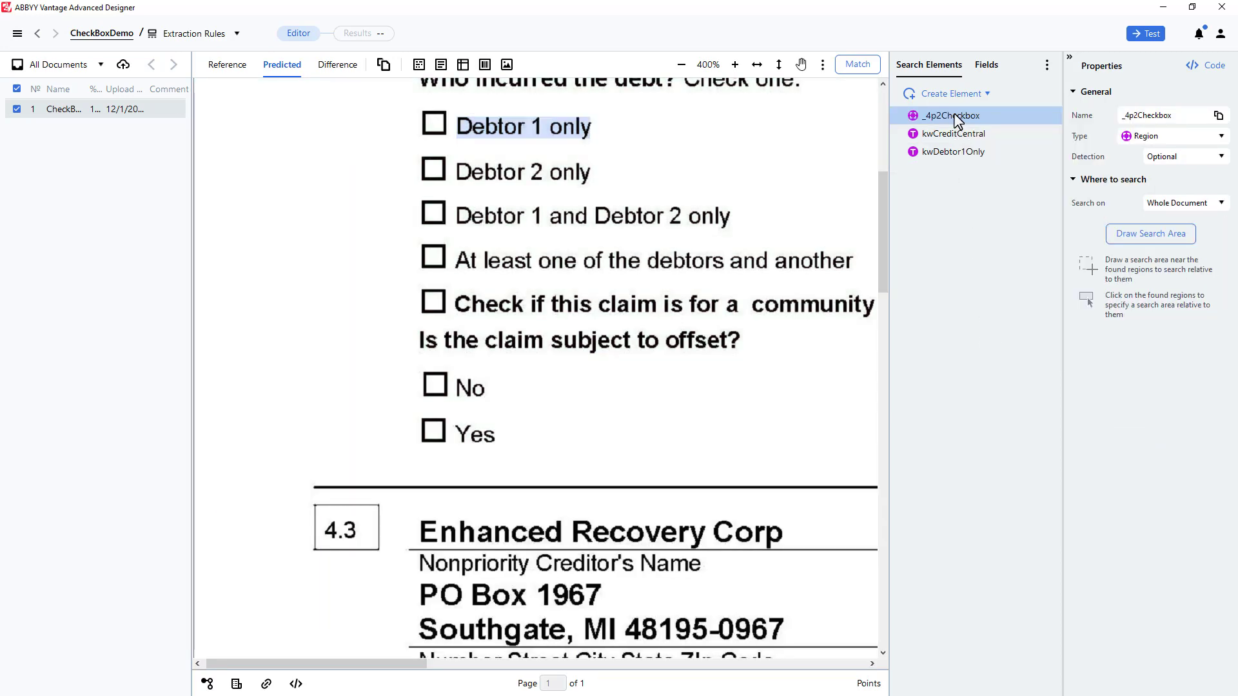
# - Move the _4p2Checkbox element below kwDebtor1Only and convert its type from Region to Object Collection
pyautogui.moveTo(959, 122); pyautogui.dragTo(957, 160)
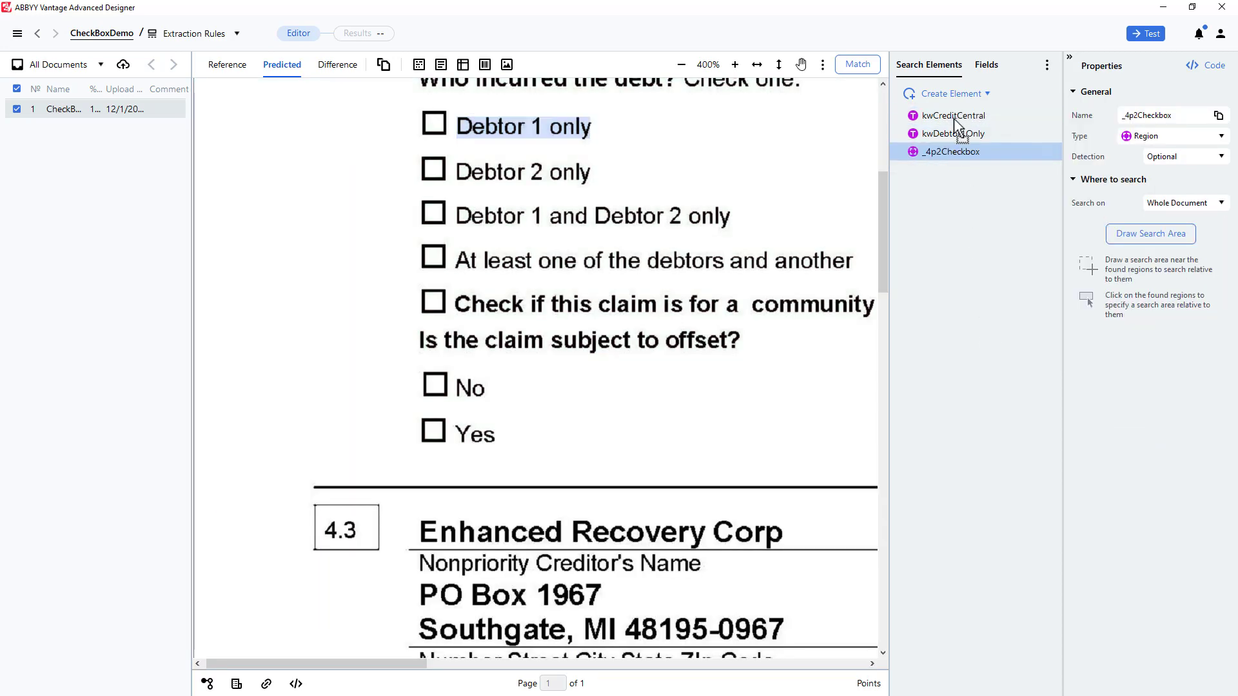
pyautogui.rightClick(947, 153)
pyautogui.moveTo(1058, 212)
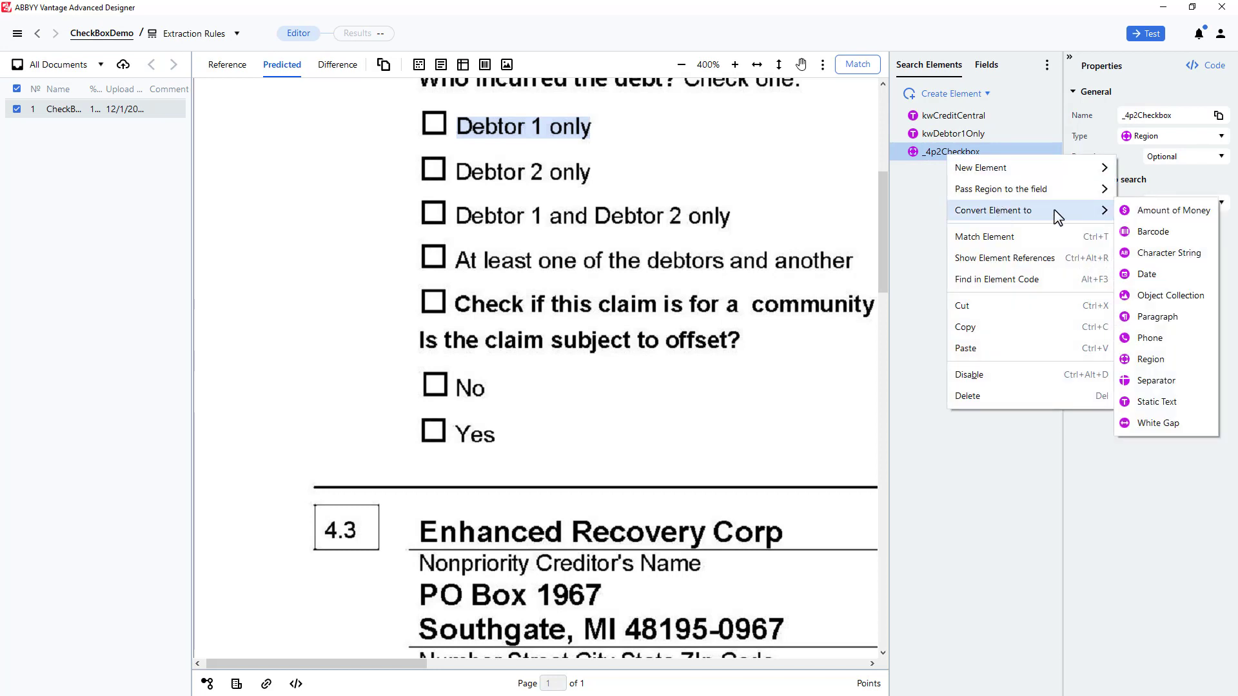
pyautogui.click(1170, 298)
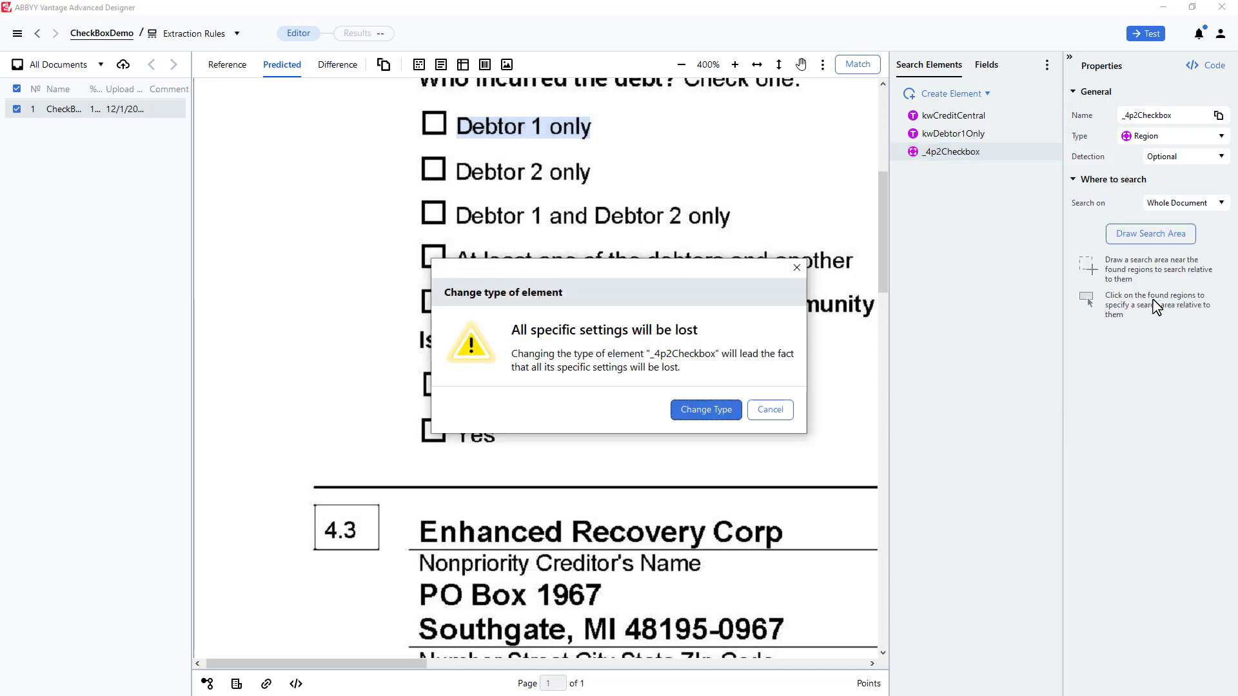
pyautogui.click(727, 416)
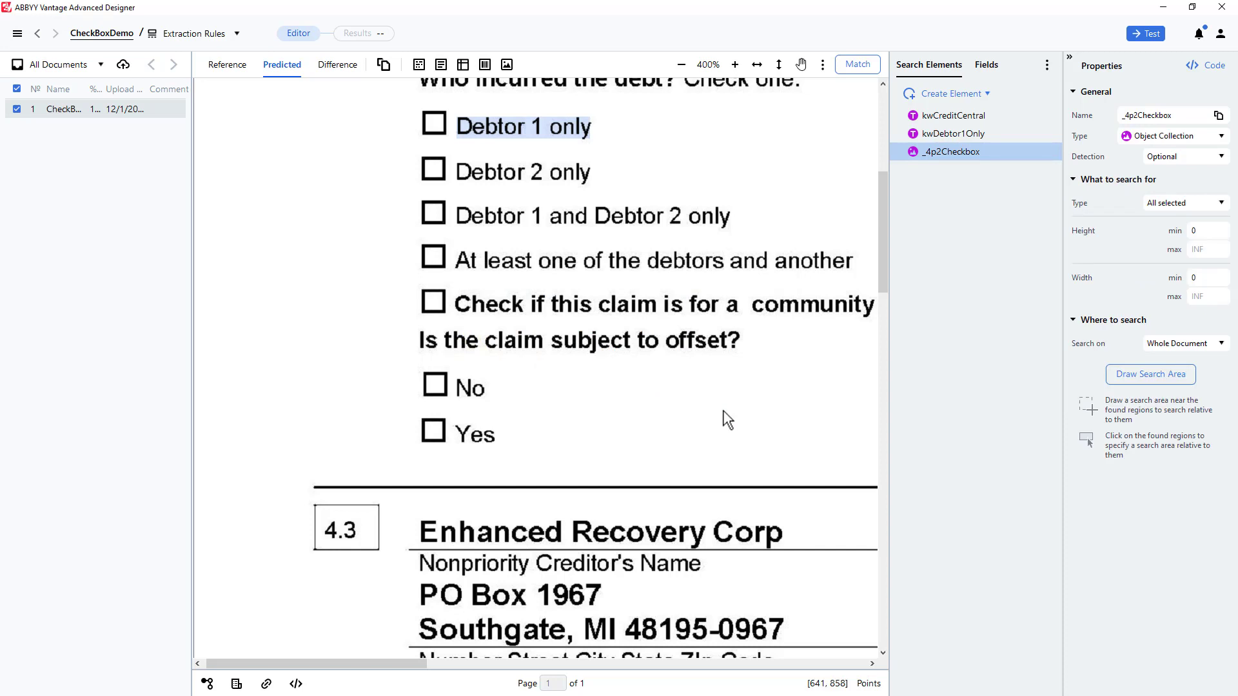
# - Restrict the object types that _4p2Checkbox searches for to Checkmark only
pyautogui.click(1186, 205)
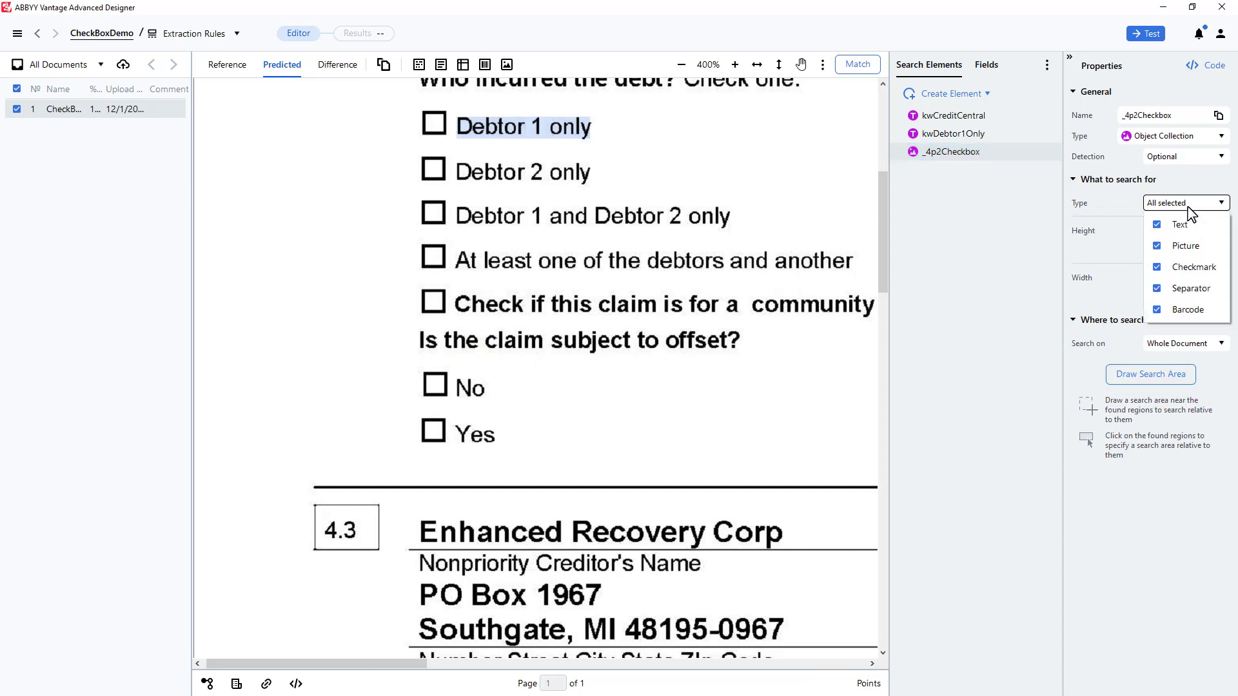
pyautogui.click(1158, 224)
pyautogui.click(1157, 246)
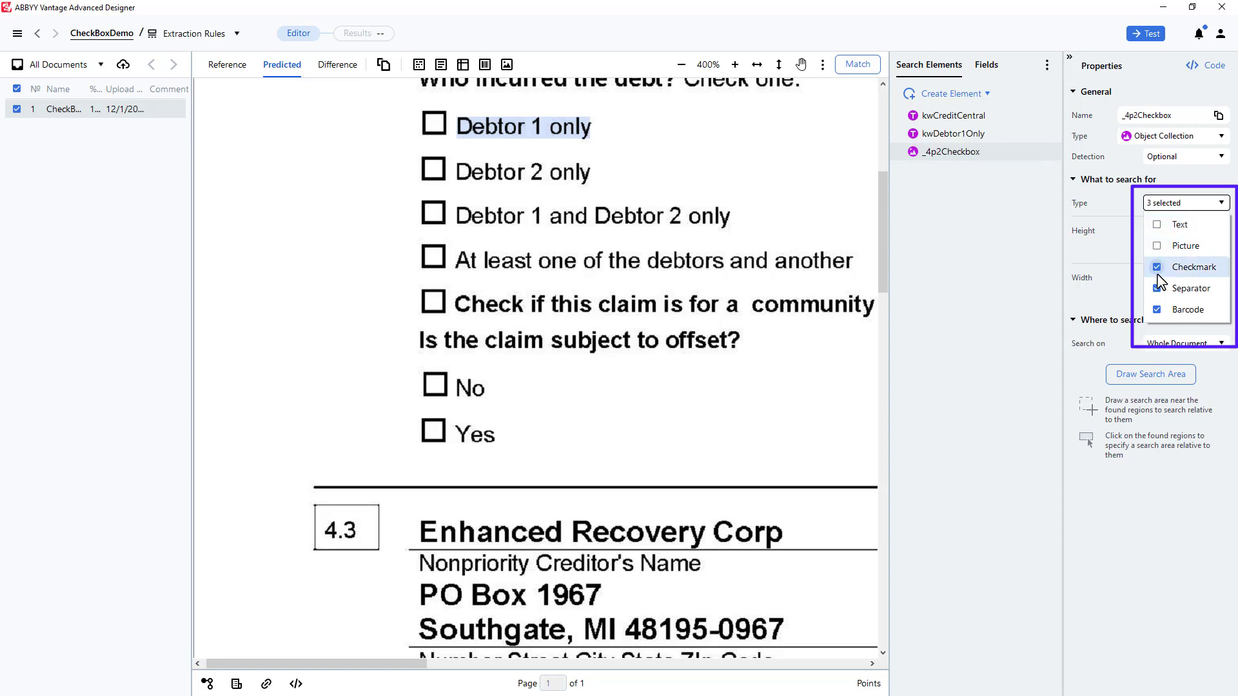
pyautogui.click(1157, 288)
pyautogui.click(1157, 309)
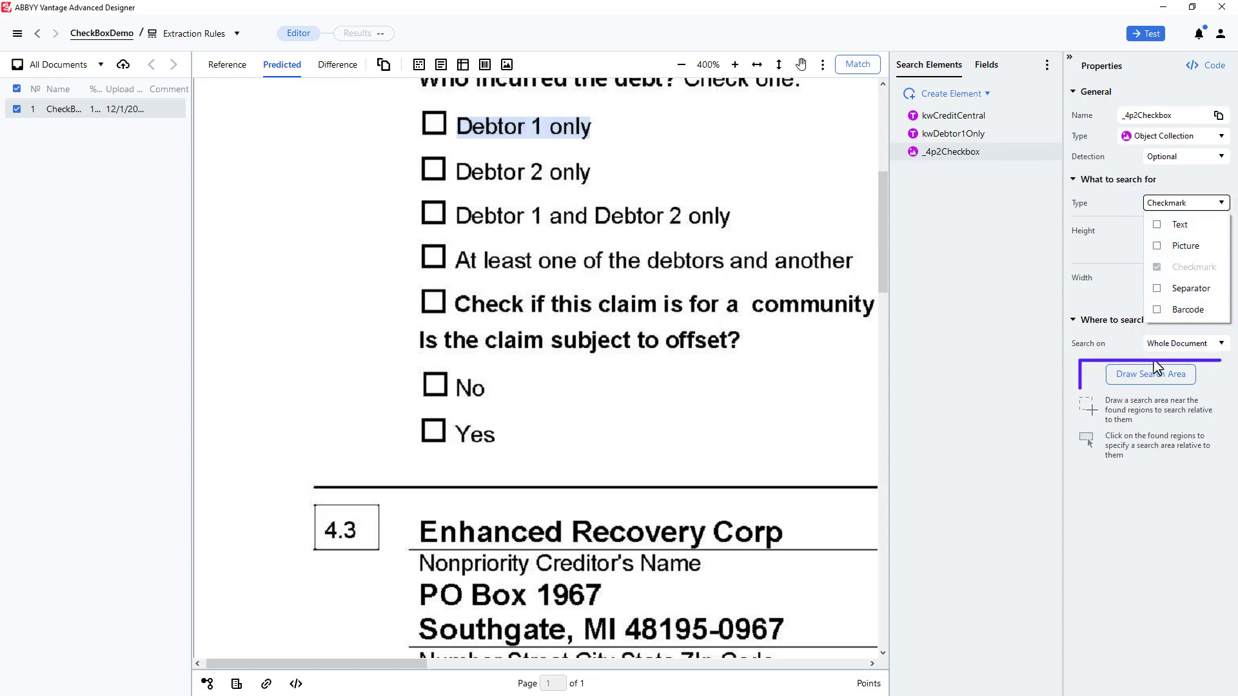
# - Draw a custom search area of about 95 x 43 for _4p2Checkbox around the checkbox beside the kwDebtor1Only region
pyautogui.click(1150, 375)
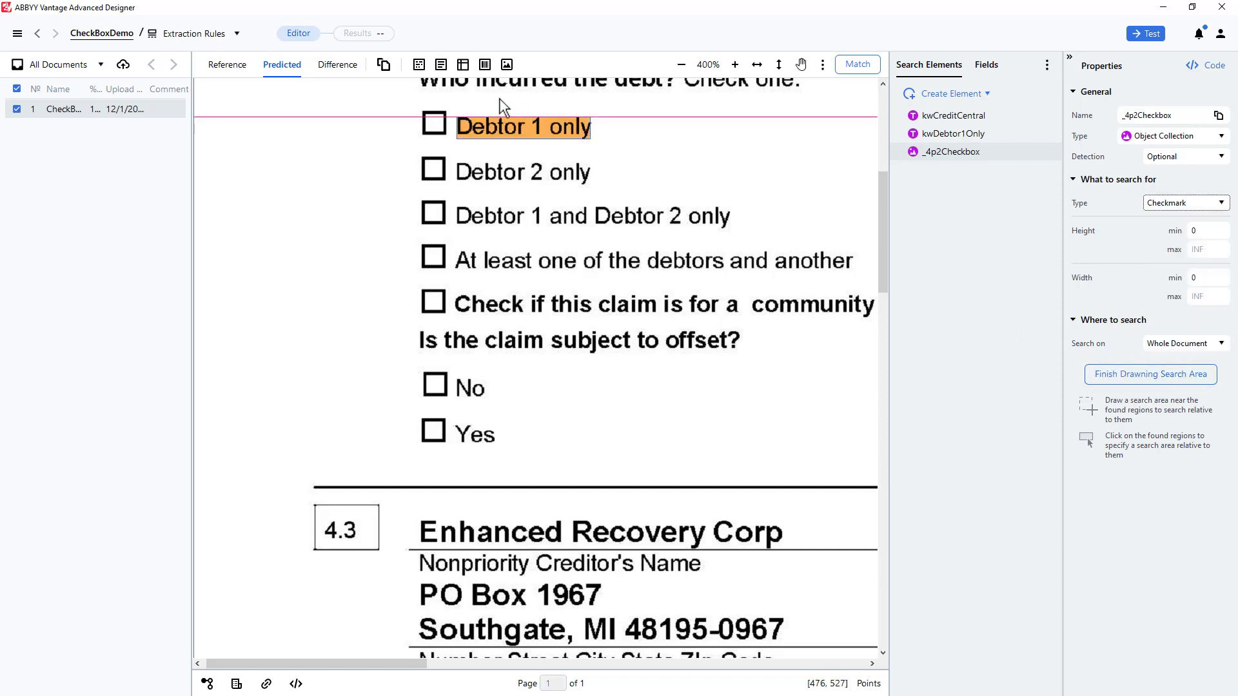
pyautogui.click(486, 123)
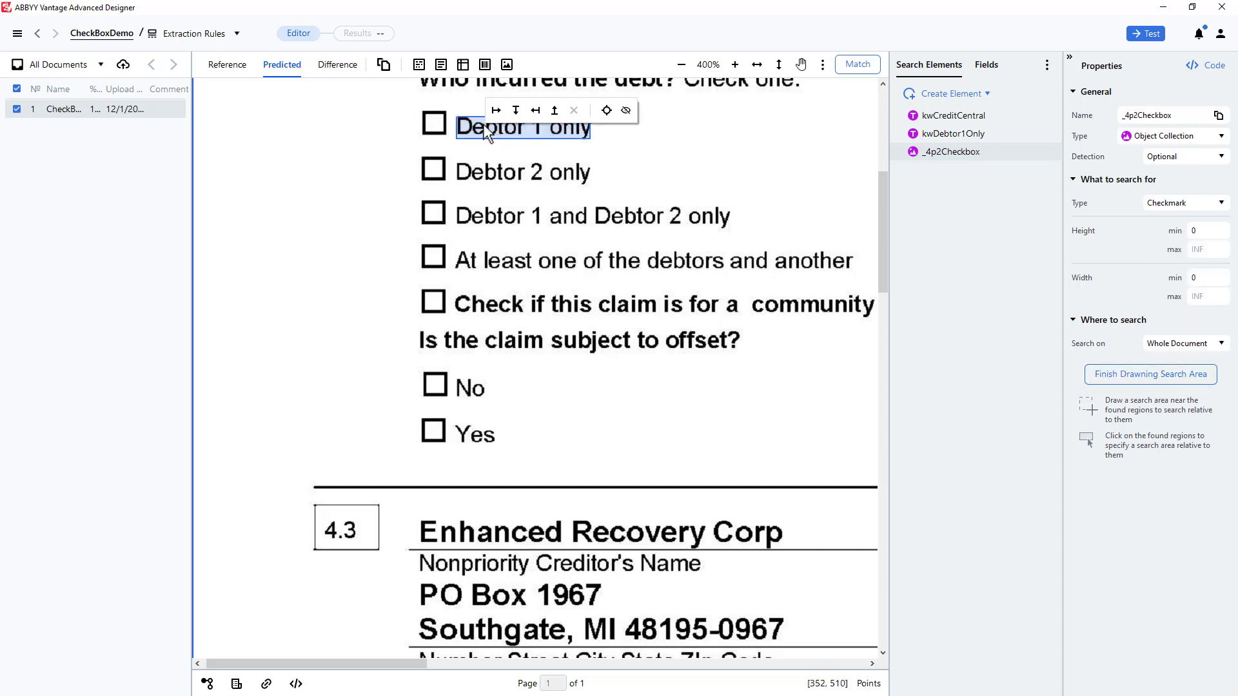
pyautogui.moveTo(500, 129)
pyautogui.mouseDown()
pyautogui.moveTo(374, 106)
pyautogui.moveTo(511, 137)
pyautogui.moveTo(457, 121)
pyautogui.mouseUp()
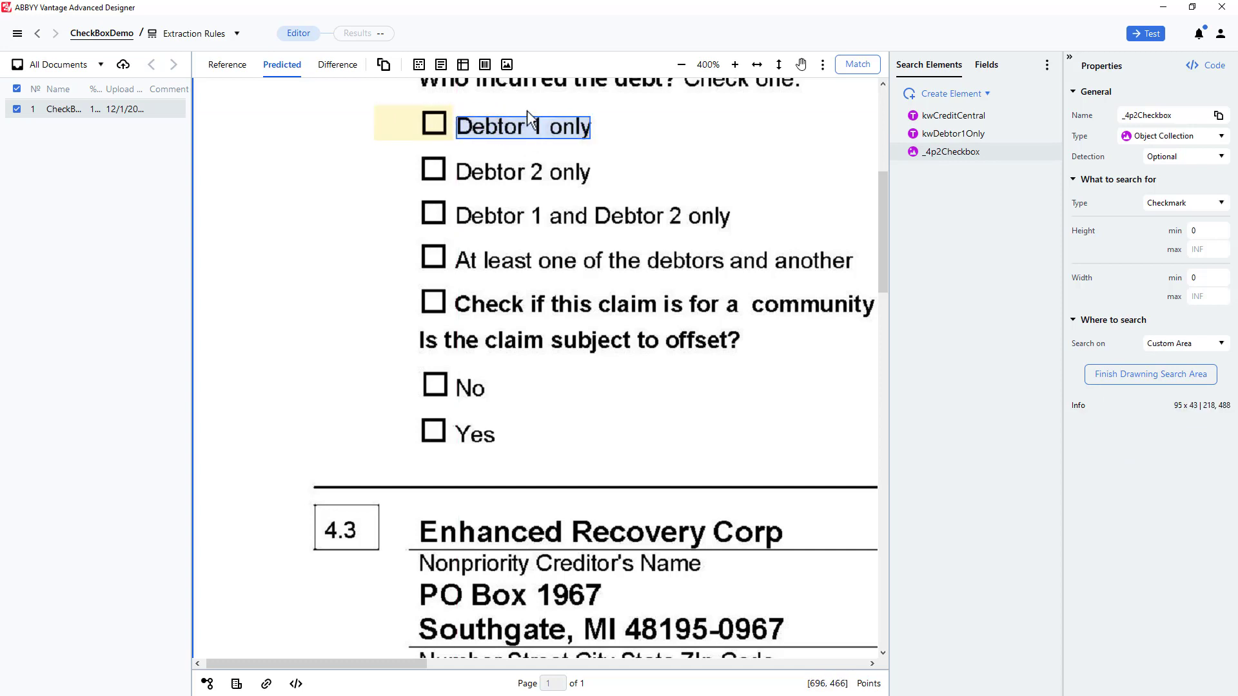
# - Match the document and inspect the kwCreditCentral and _4p2Checkbox hypotheses, then review the checkbox element's object type options
pyautogui.click(856, 65)
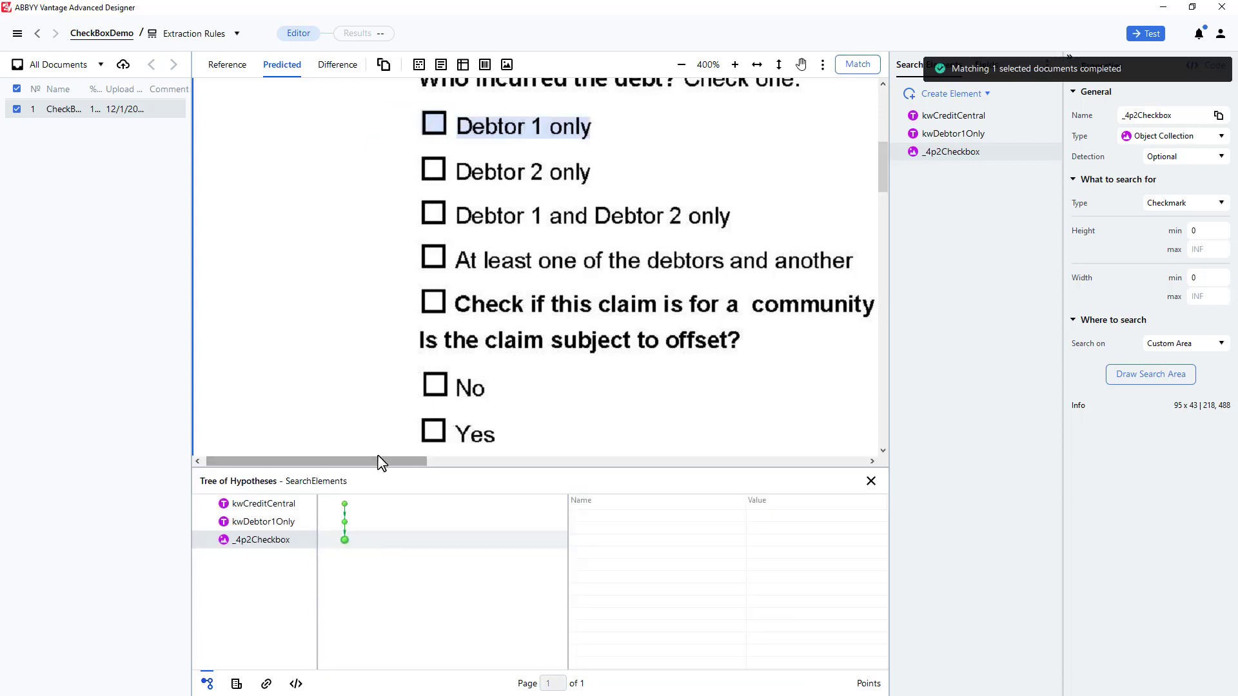
pyautogui.click(345, 505)
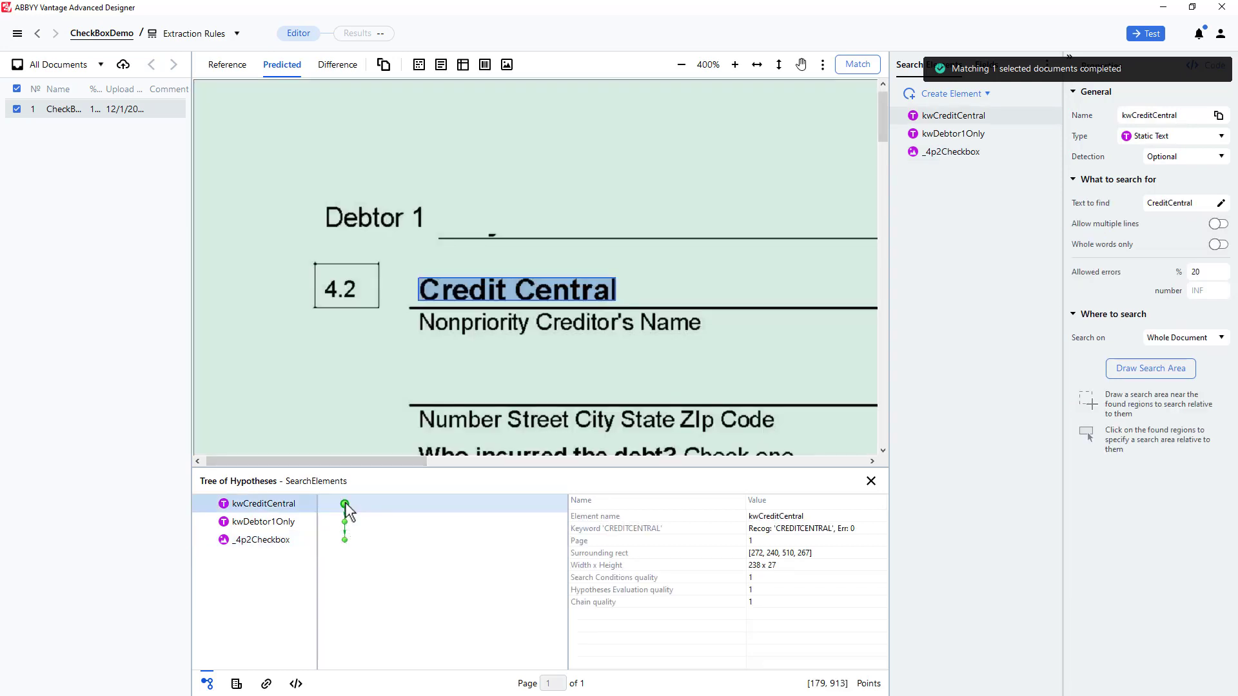
pyautogui.moveTo(884, 136); pyautogui.dragTo(882, 174)
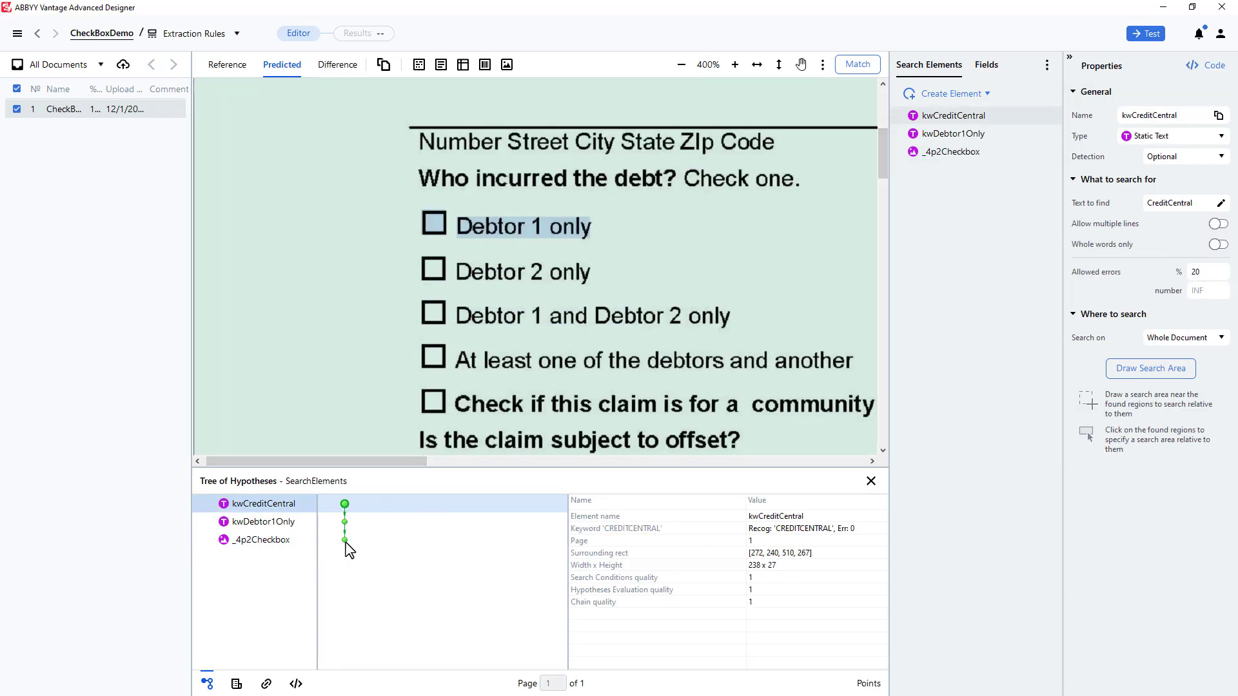
pyautogui.click(345, 540)
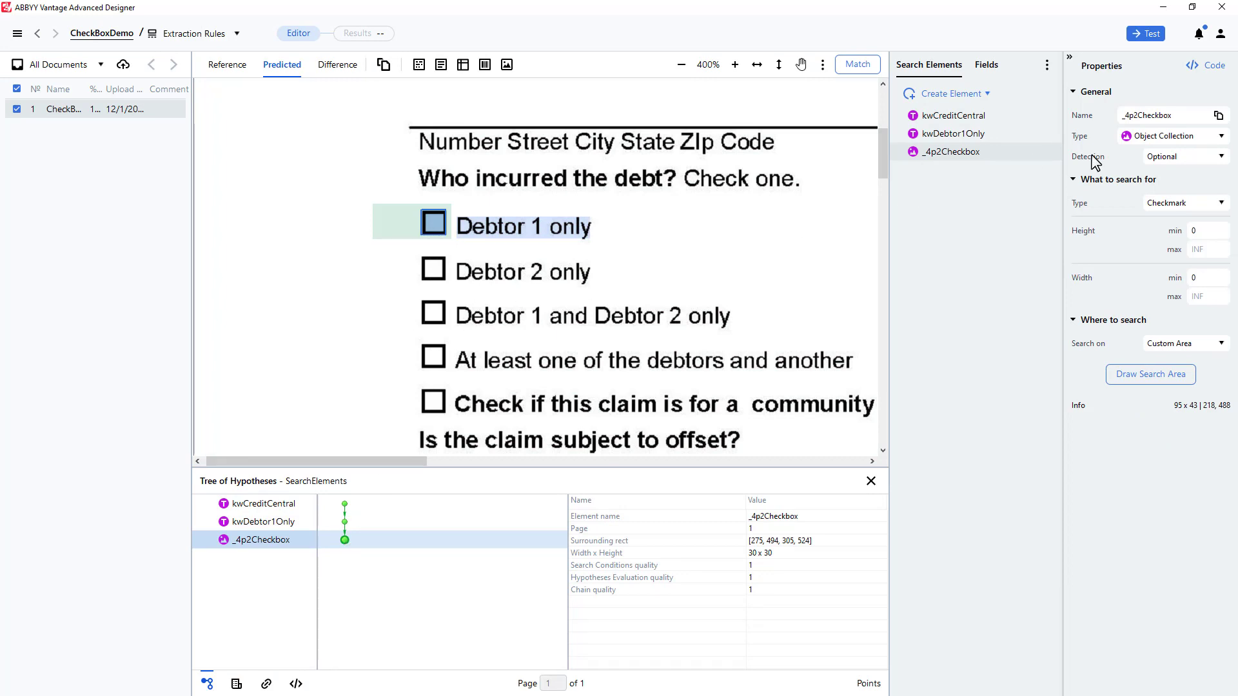
pyautogui.click(1223, 205)
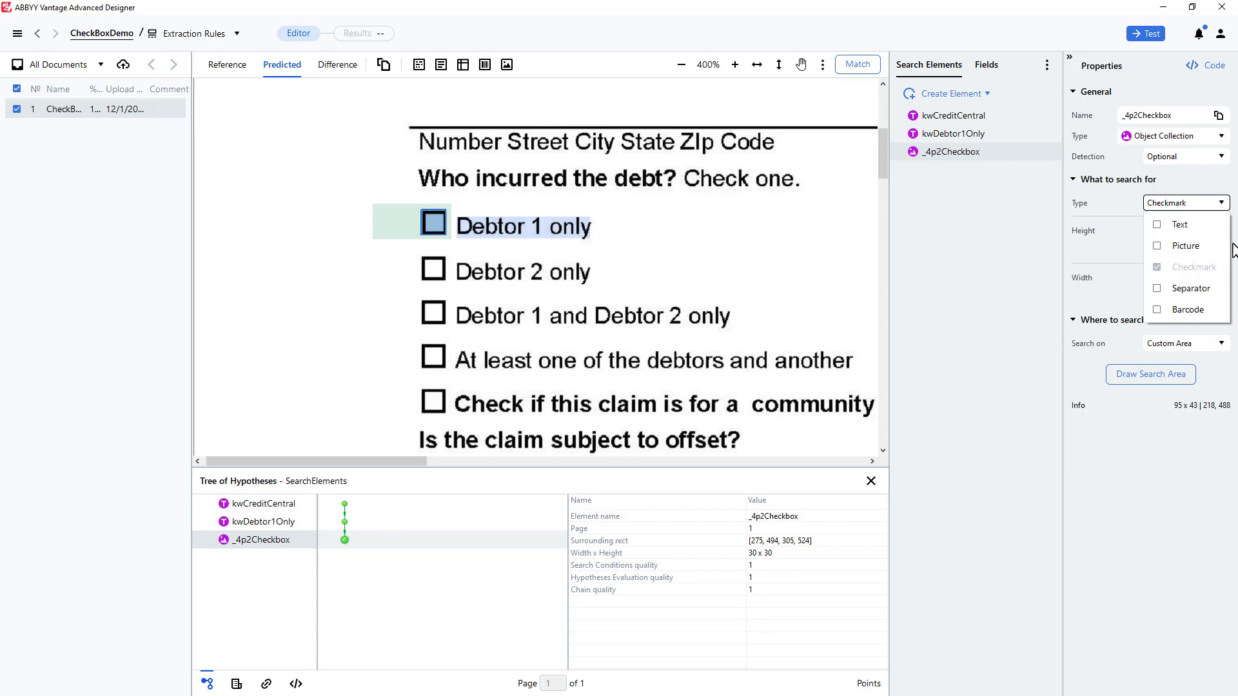
# - Enable the 4p2Checkbox field and return to the CheckBoxDemo skill's activity flow
pyautogui.click(986, 67)
pyautogui.rightClick(972, 97)
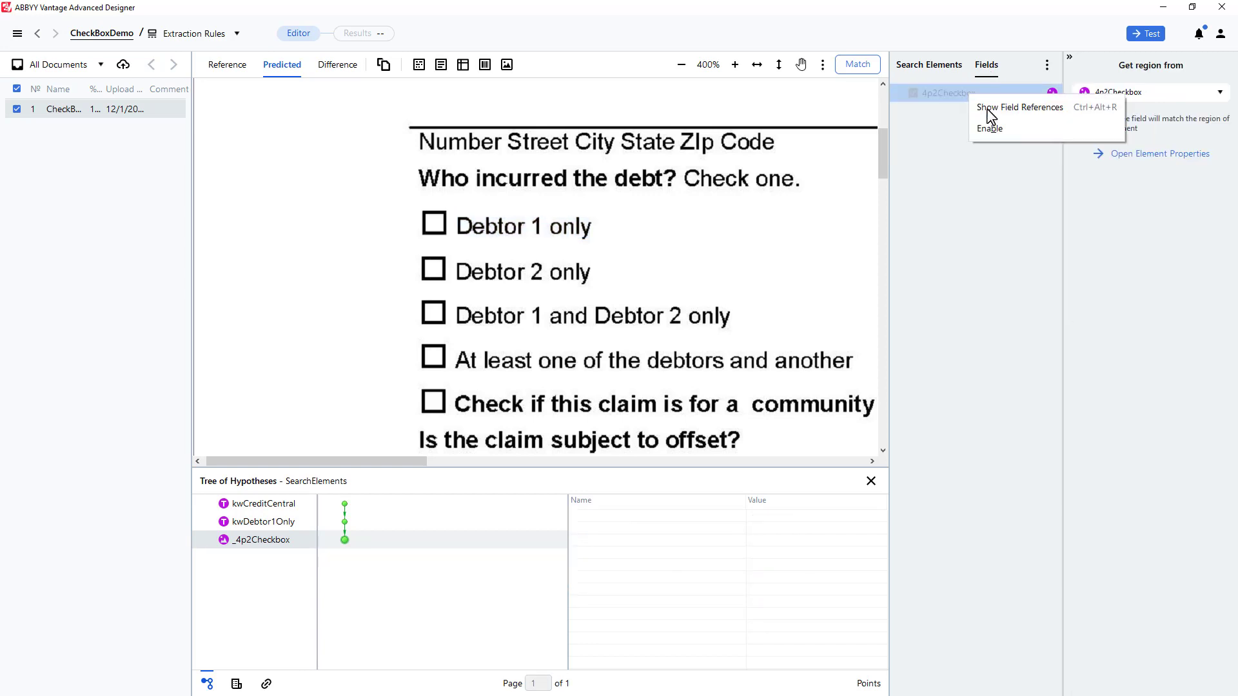
pyautogui.click(1000, 129)
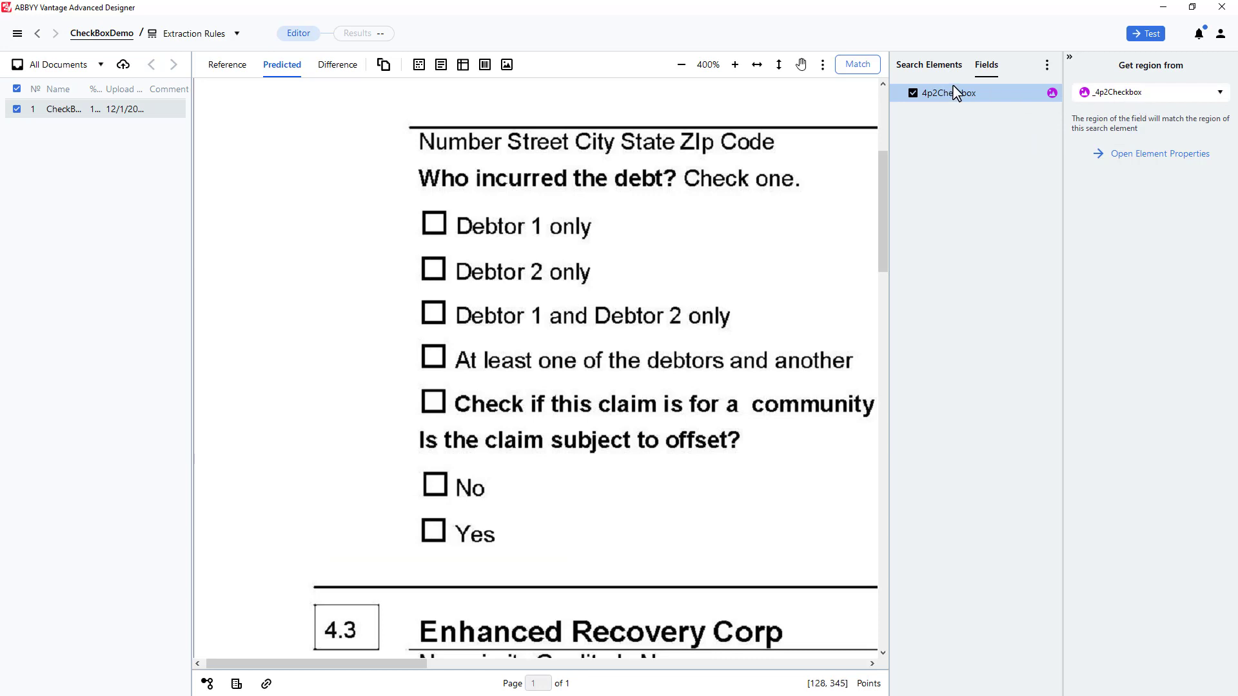
pyautogui.click(121, 36)
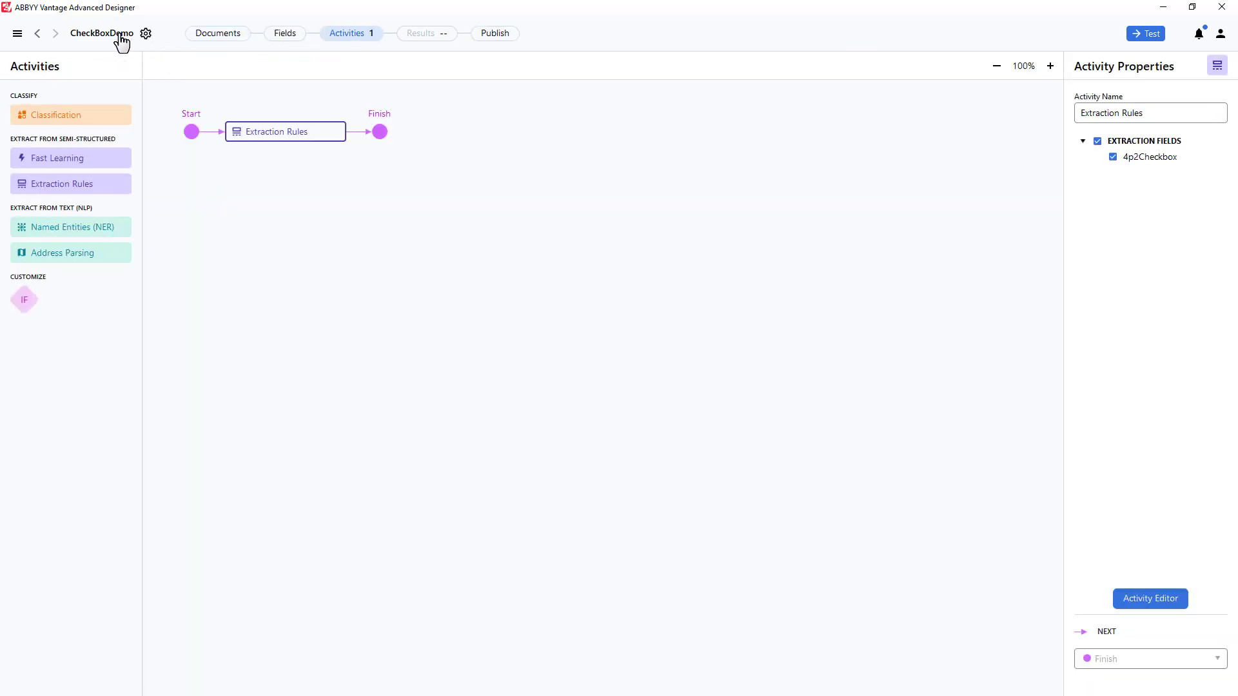